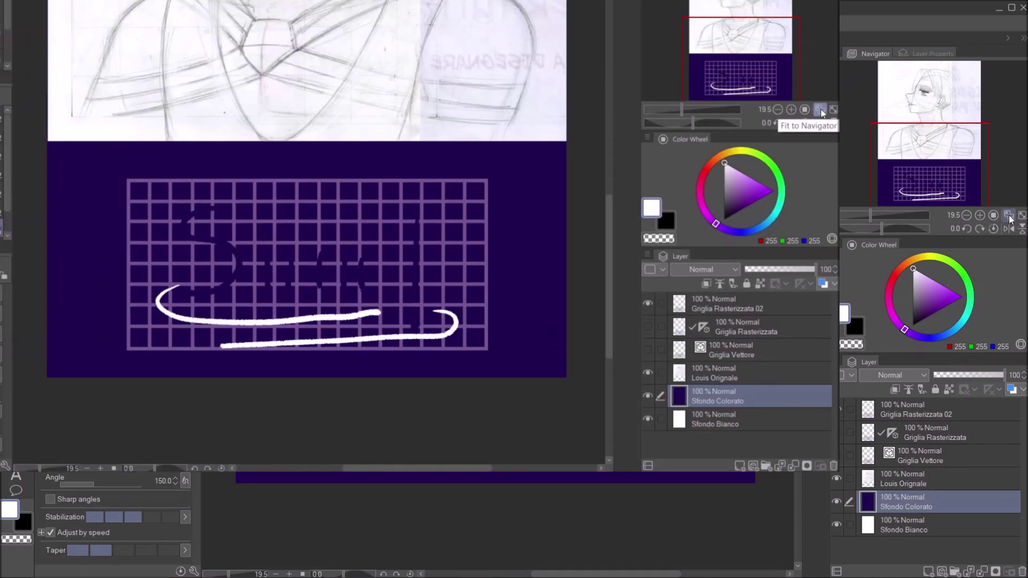
Fit the canvas in view, hide the Sfondo Colorato layer to check the grid against white, and show the layer again
{"action": "left_click", "coordinate": [1009, 215]}
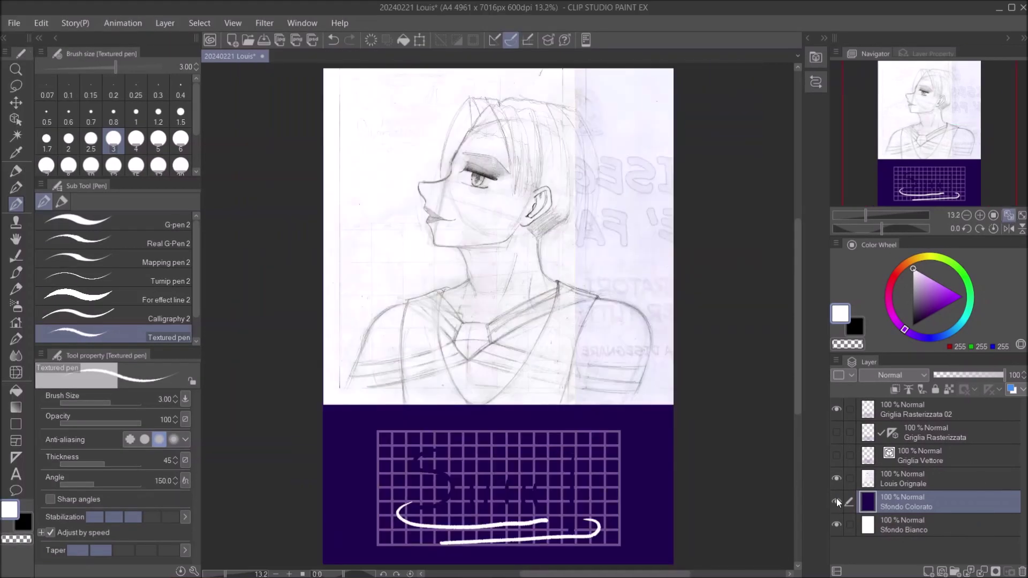
{"action": "left_click", "coordinate": [836, 501]}
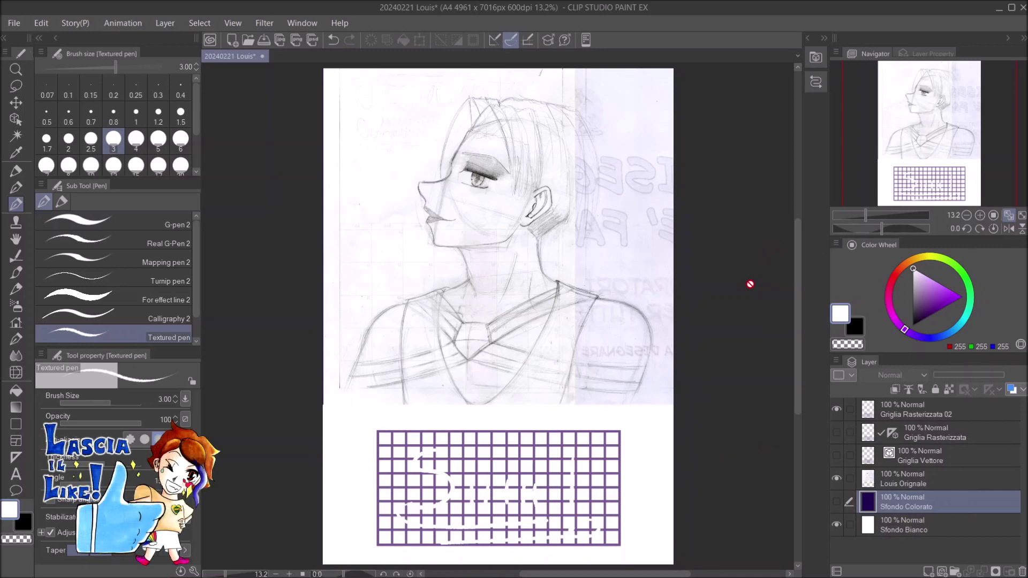
{"action": "left_click", "coordinate": [836, 501]}
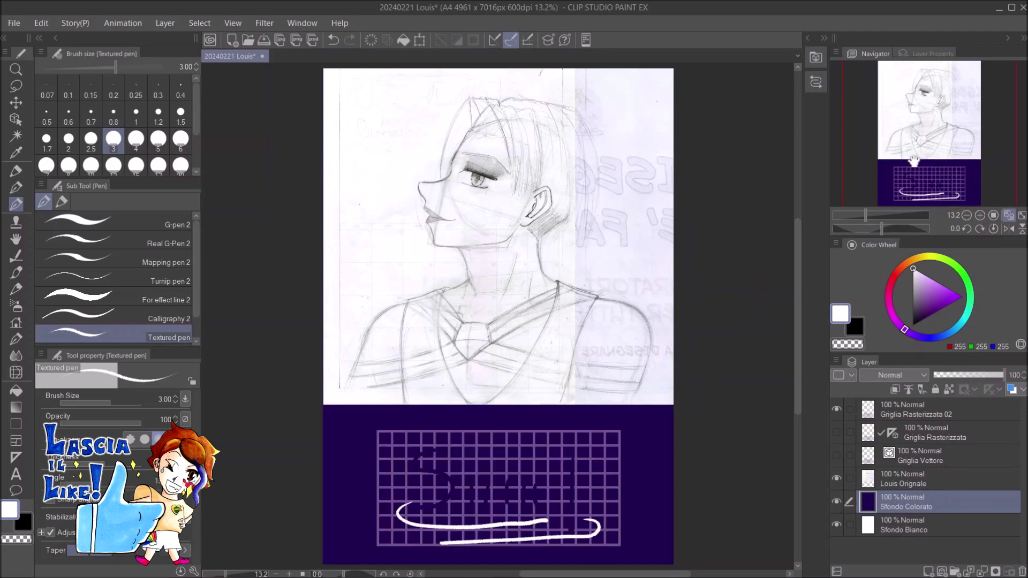
Add four white dots above the small letters inside the grid with the Textured pen on the Sfondo Colorato layer
{"action": "left_click_drag", "start_coordinate": [916, 153], "coordinate": [913, 173]}
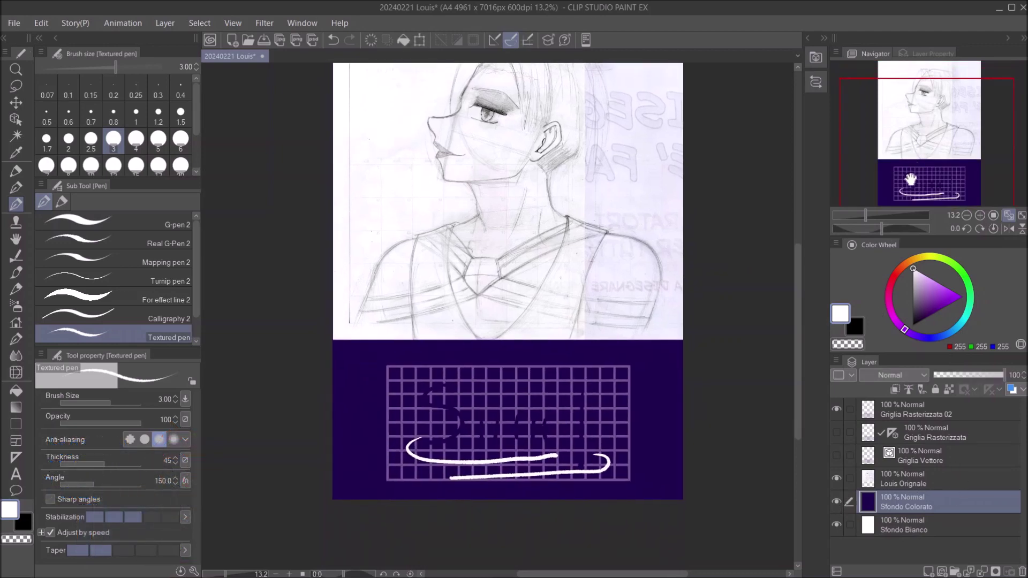
{"action": "left_click", "coordinate": [868, 211]}
{"action": "left_click_drag", "start_coordinate": [867, 211], "coordinate": [871, 211]}
{"action": "mouse_move", "coordinate": [945, 151]}
{"action": "left_mouse_down"}
{"action": "mouse_move", "coordinate": [937, 162]}
{"action": "mouse_move", "coordinate": [946, 171]}
{"action": "left_mouse_up"}
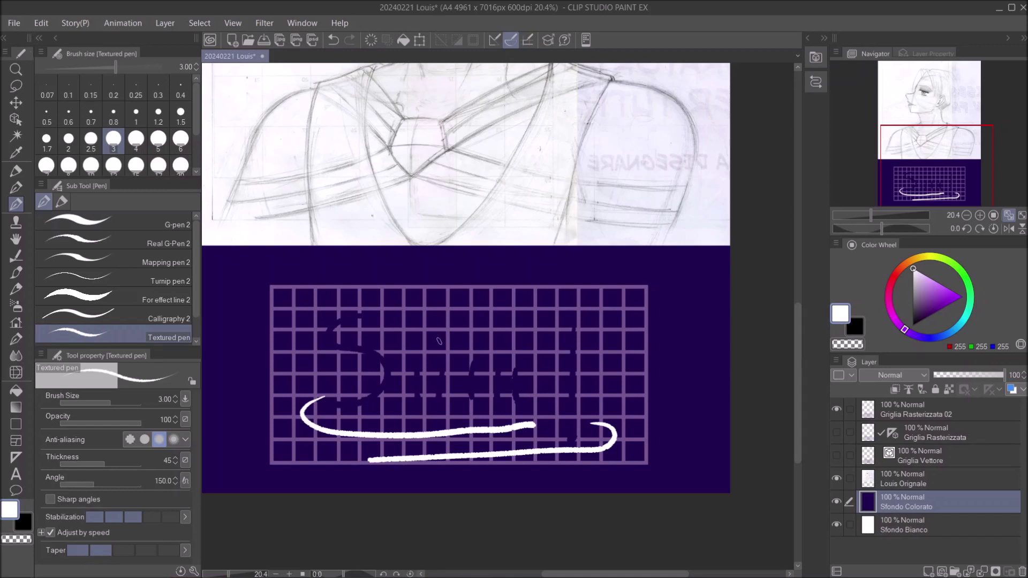
{"action": "left_click", "coordinate": [414, 341]}
Switch the drawing colour to black, back to white, and finally to the transparent colour
{"action": "key", "text": "x"}
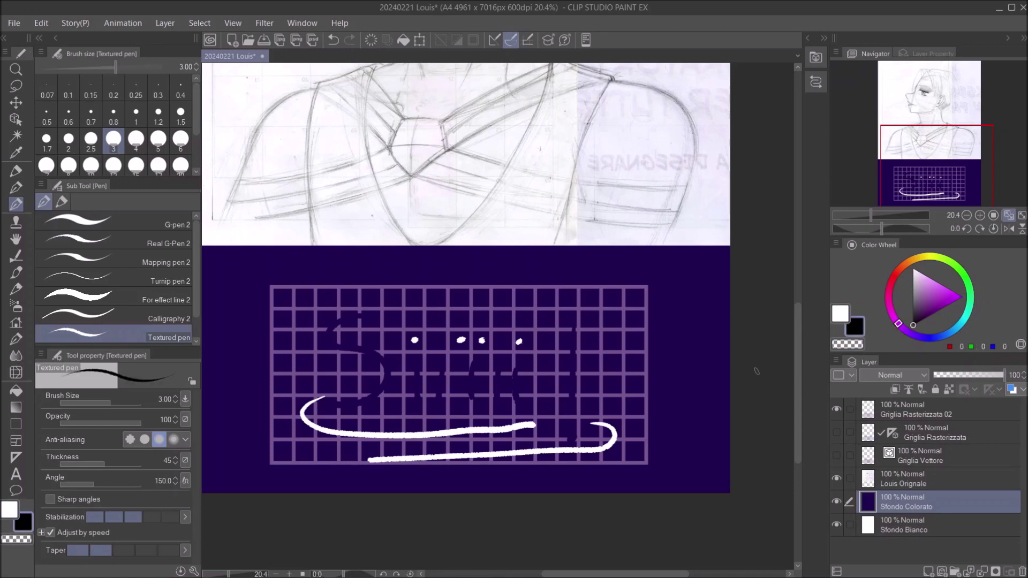
{"action": "left_click", "coordinate": [860, 335]}
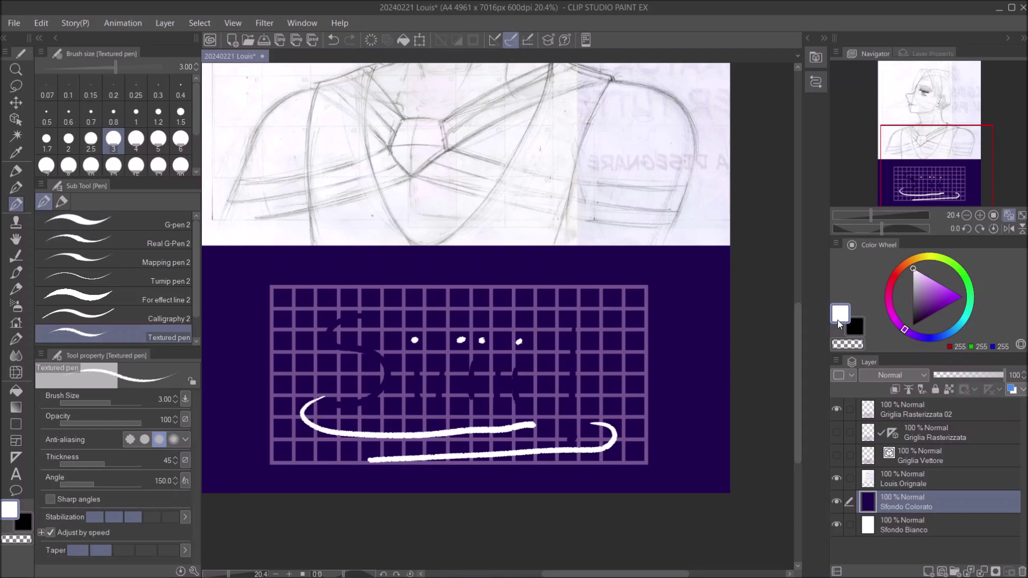
{"action": "left_click", "coordinate": [854, 345]}
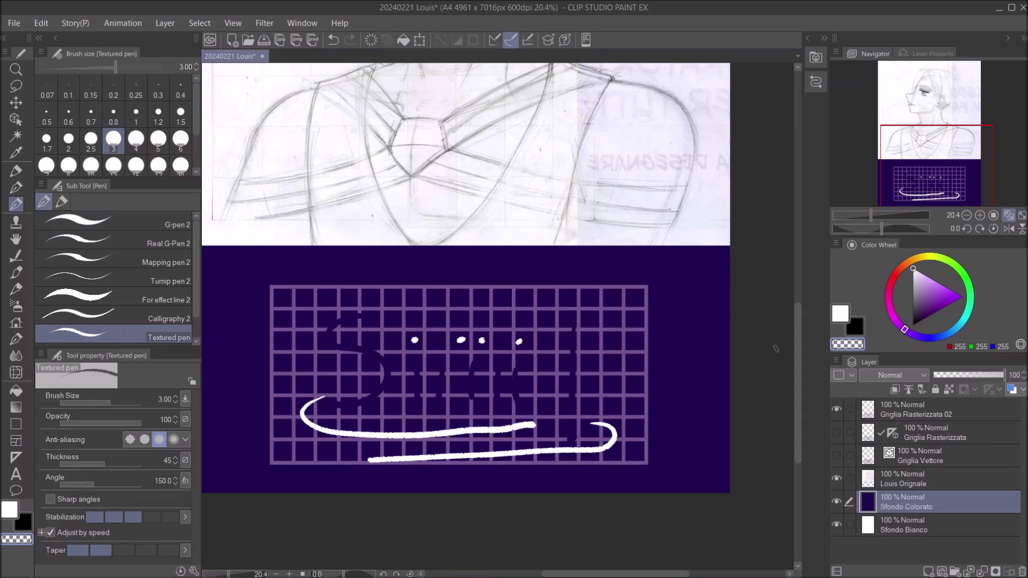
{"action": "key", "text": "ctrl+z"}
Try erasing the end of the upper white curve on the Griglia Rasterizzata 02 layer with the transparent Textured pen
{"action": "left_click", "coordinate": [931, 435]}
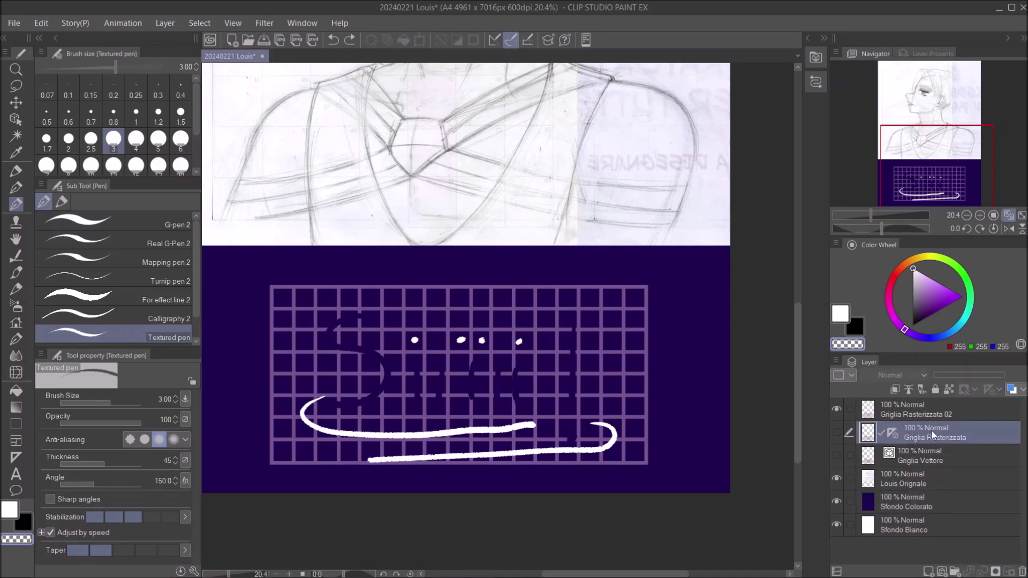
{"action": "left_click", "coordinate": [929, 415]}
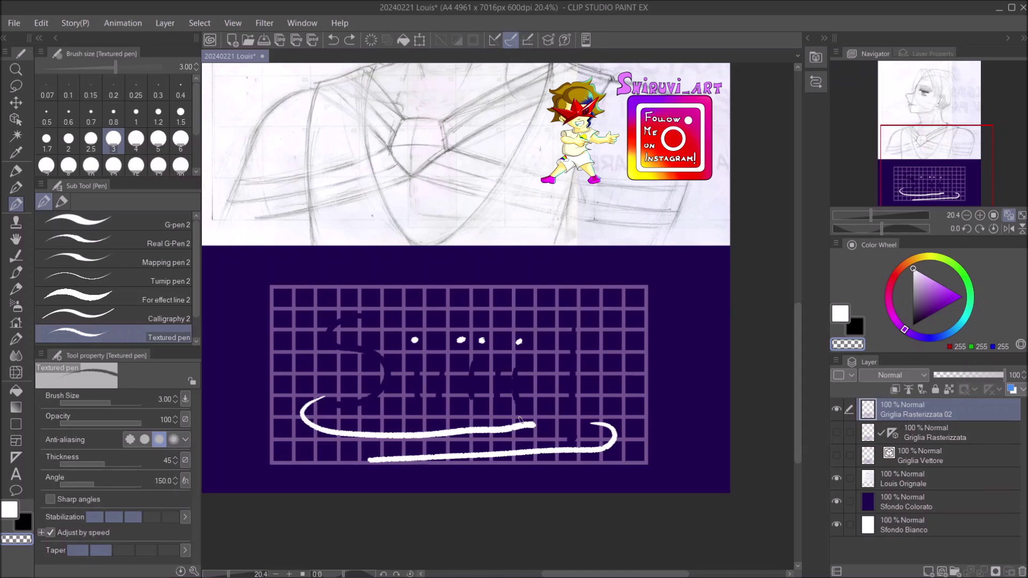
{"action": "left_click_drag", "start_coordinate": [525, 425], "coordinate": [481, 428]}
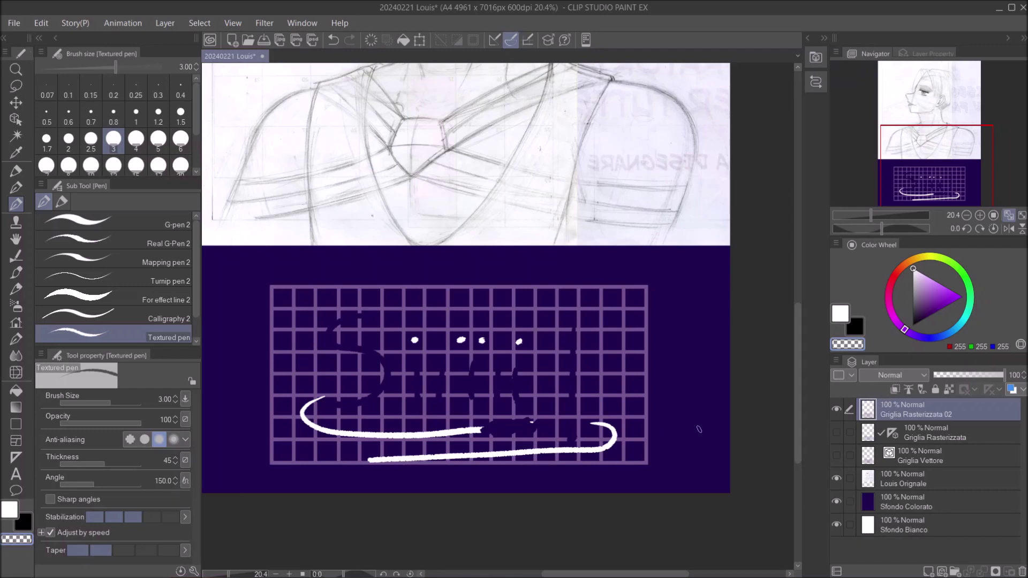
{"action": "key", "text": "ctrl+z"}
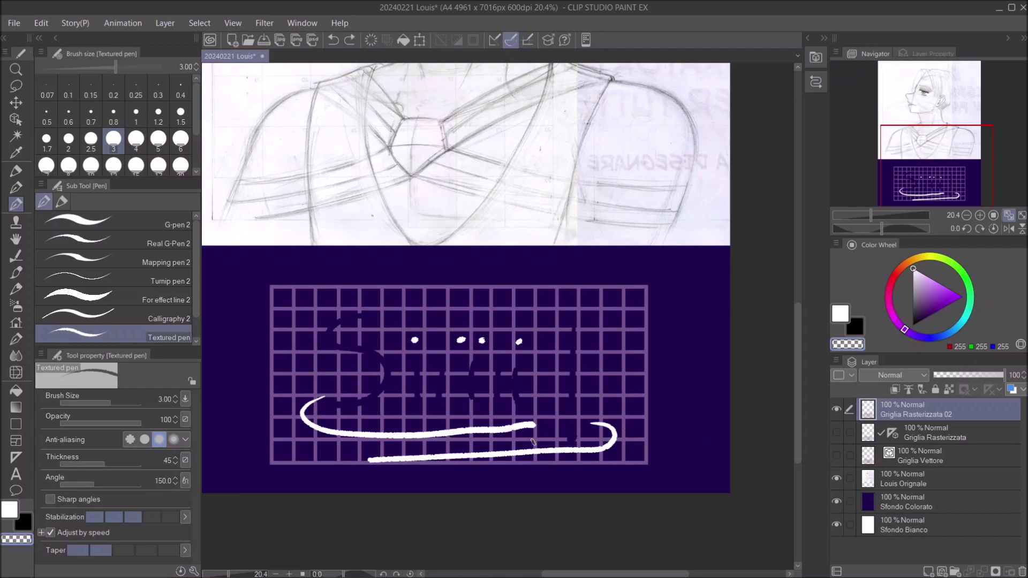
Auto-select the upper white curve, erase its end inside the selection with the transparent Textured pen, and deselect
{"action": "key", "text": "w"}
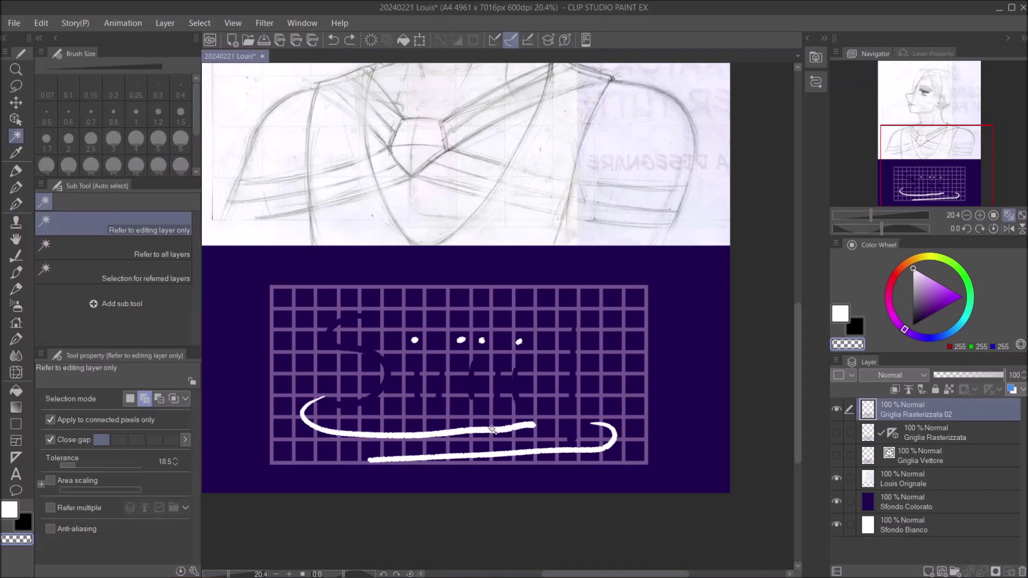
{"action": "left_click", "coordinate": [495, 435]}
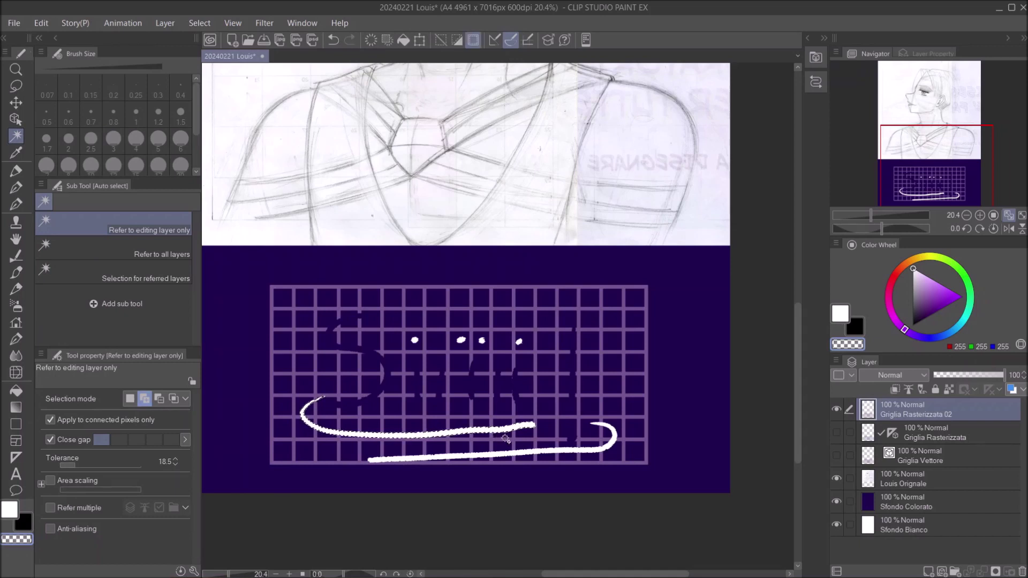
{"action": "key", "text": "p"}
{"action": "key", "text": "p"}
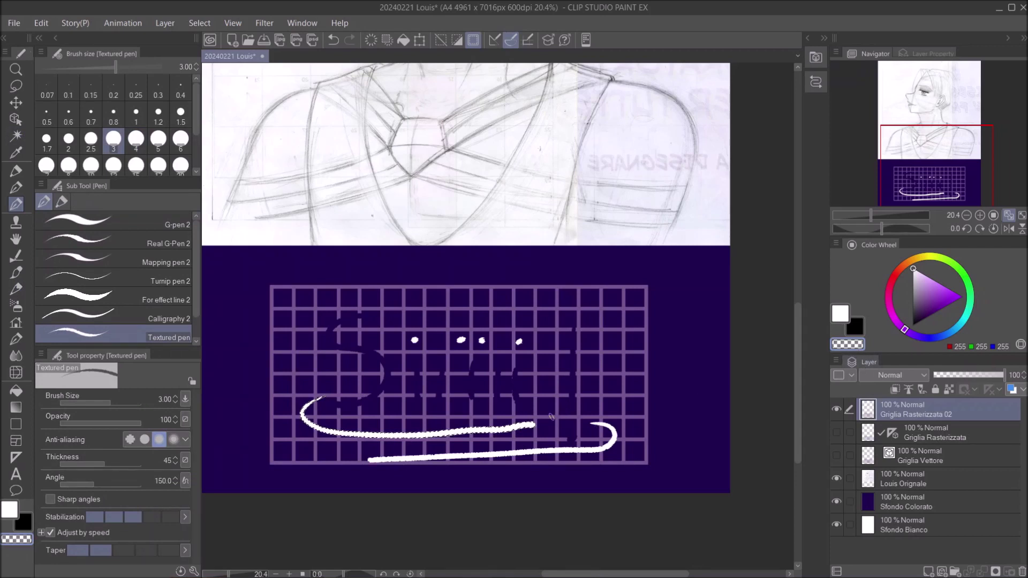
{"action": "left_click_drag", "start_coordinate": [527, 426], "coordinate": [485, 431]}
{"action": "key", "text": "ctrl+d"}
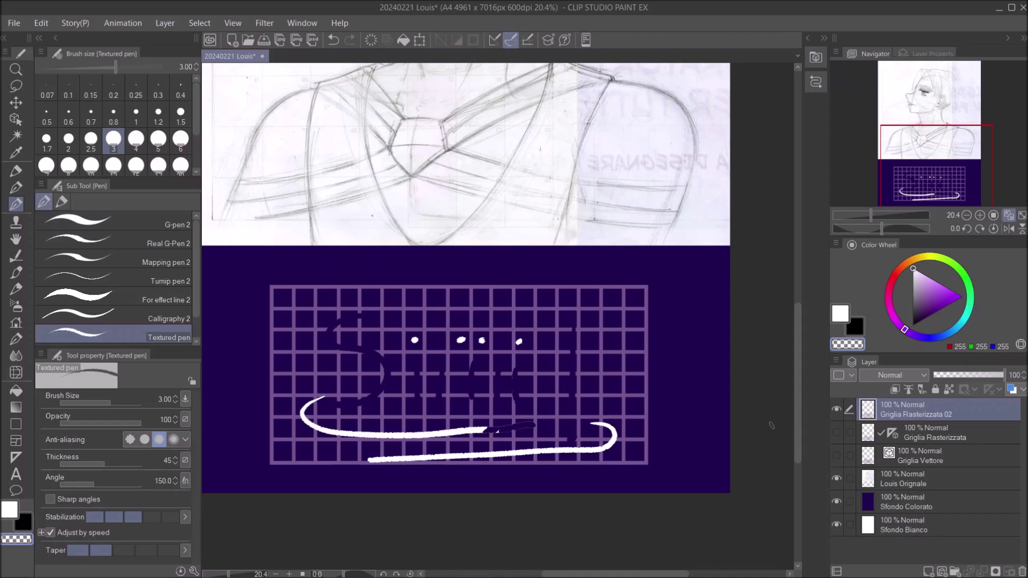
Undo the selection and erasing on the upper white curve, back to the Sfondo Colorato layer being active
{"action": "key", "text": "ctrl+z"}
{"action": "key", "text": "ctrl+z"}
{"action": "key", "text": "ctrl+z"}
{"action": "key", "text": "ctrl+z"}
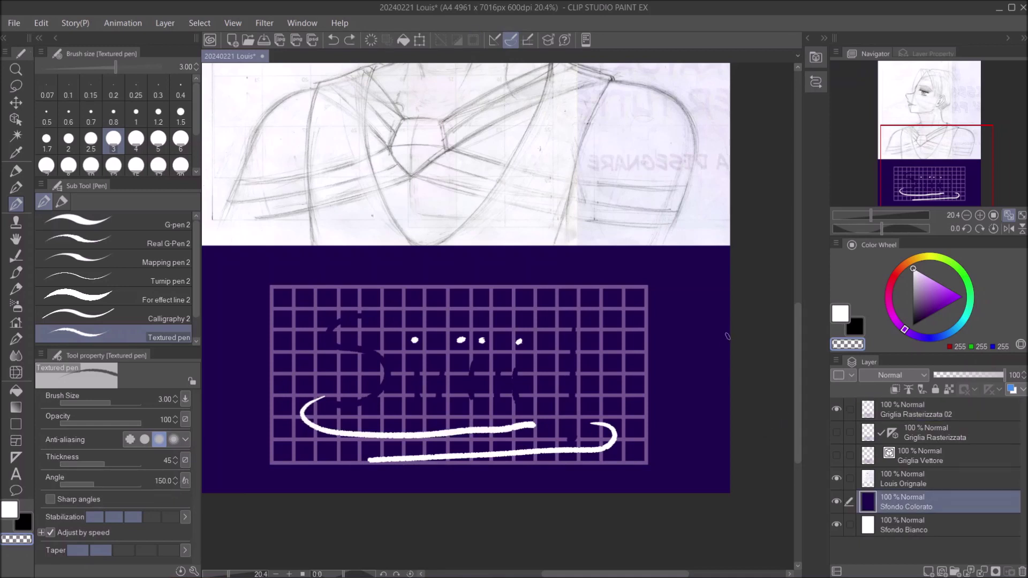
Compare by switching twice to the Textured pen Gomma eraser and back through the pencil to the Textured pen
{"action": "key", "text": "e"}
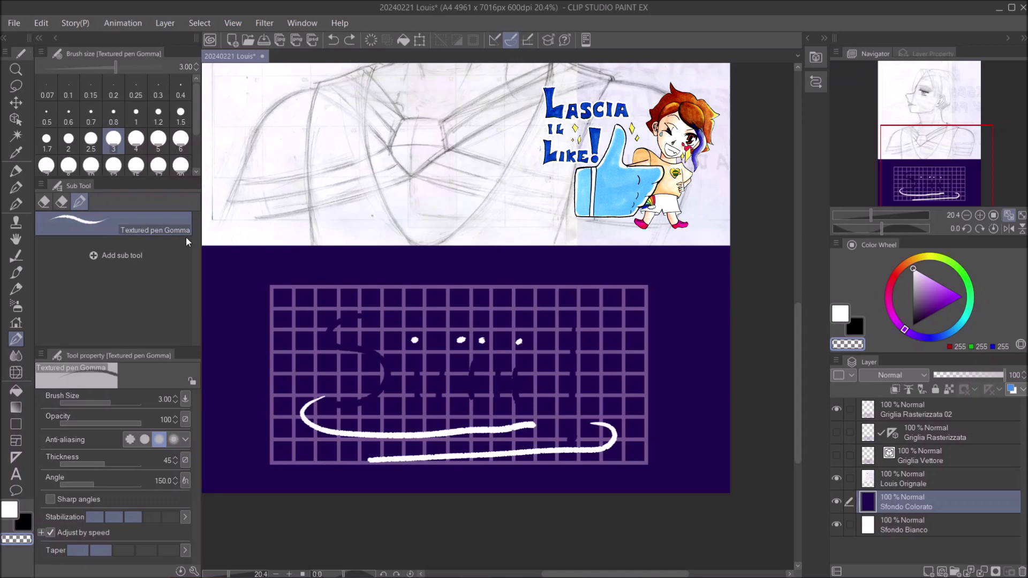
{"action": "key", "text": "p"}
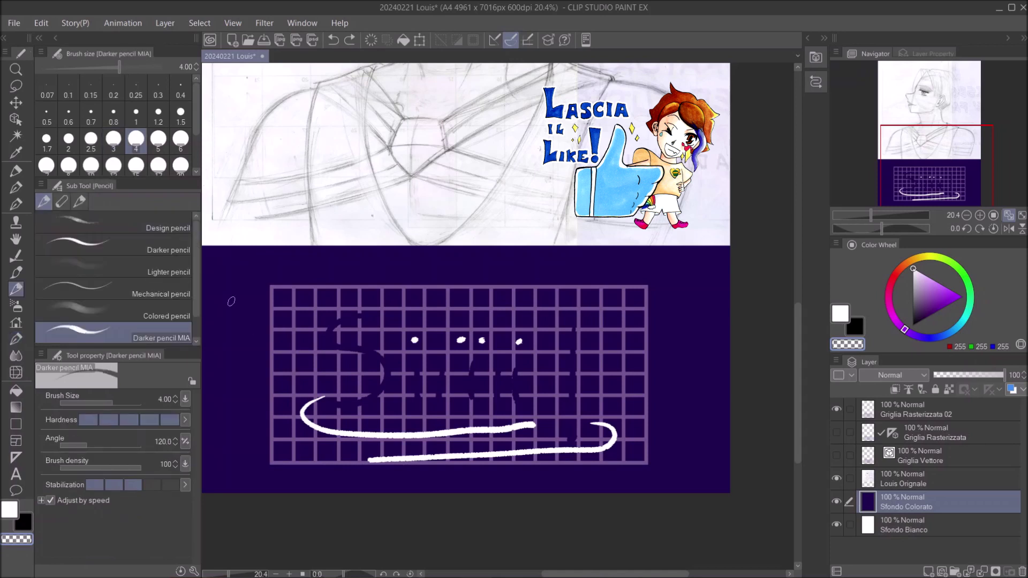
{"action": "key", "text": "p"}
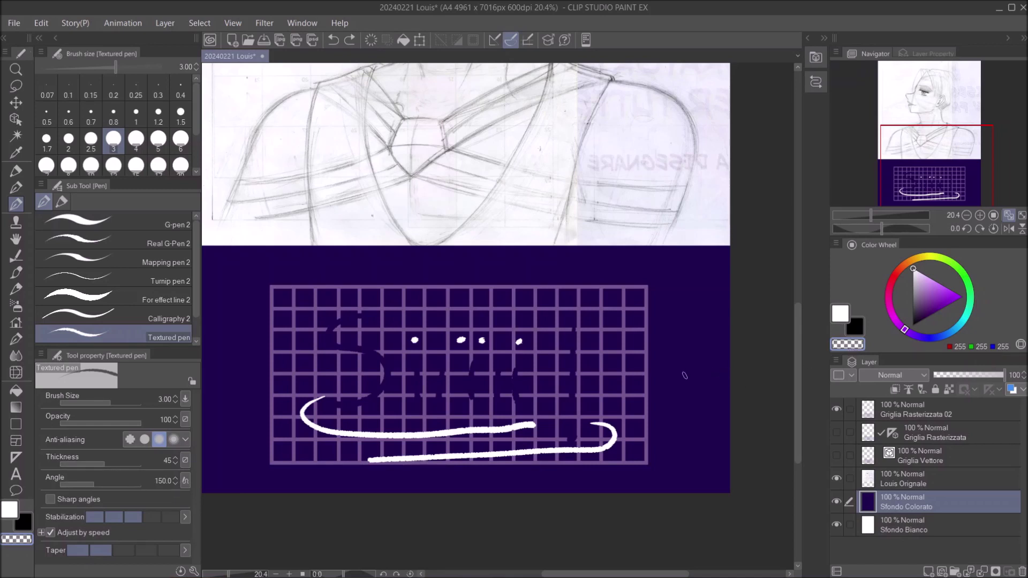
{"action": "key", "text": "e"}
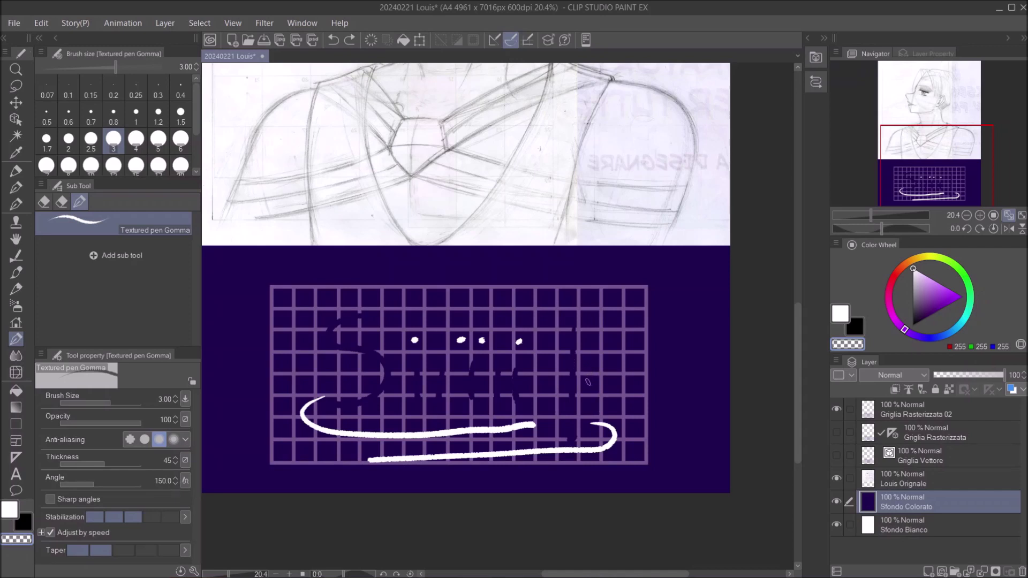
{"action": "key", "text": "p"}
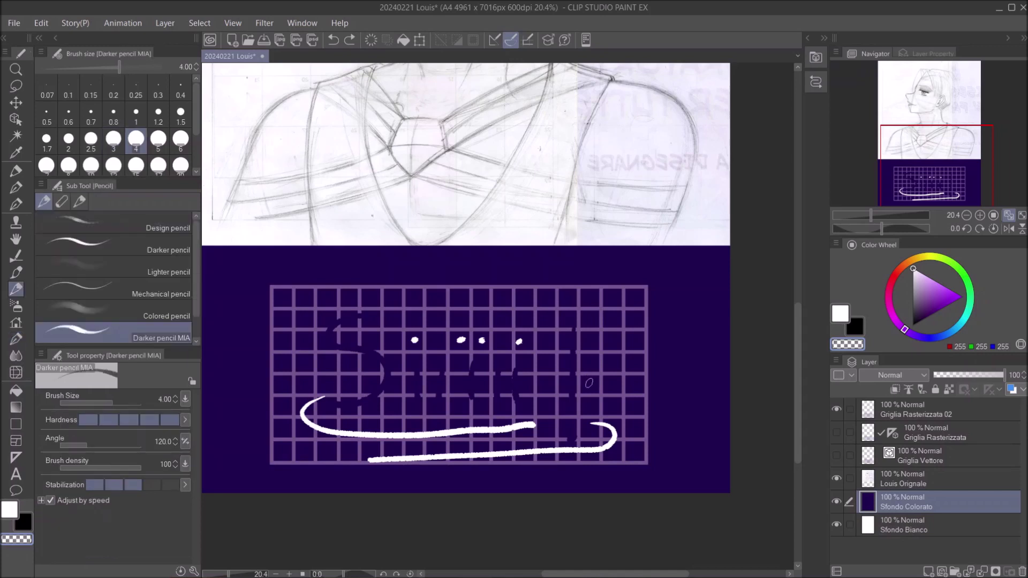
{"action": "key", "text": "p"}
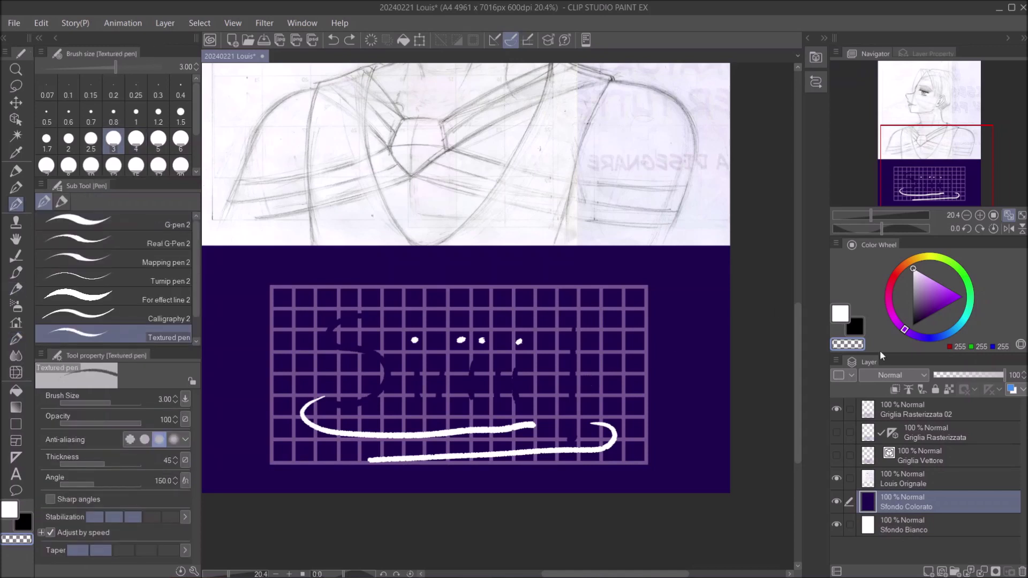
Scribble a purple (149, 30, 221) mark beside the grid on Griglia Rasterizzata 02, undoing a first one made on Sfondo Colorato
{"action": "left_click", "coordinate": [950, 297]}
{"action": "left_click_drag", "start_coordinate": [690, 343], "coordinate": [694, 380]}
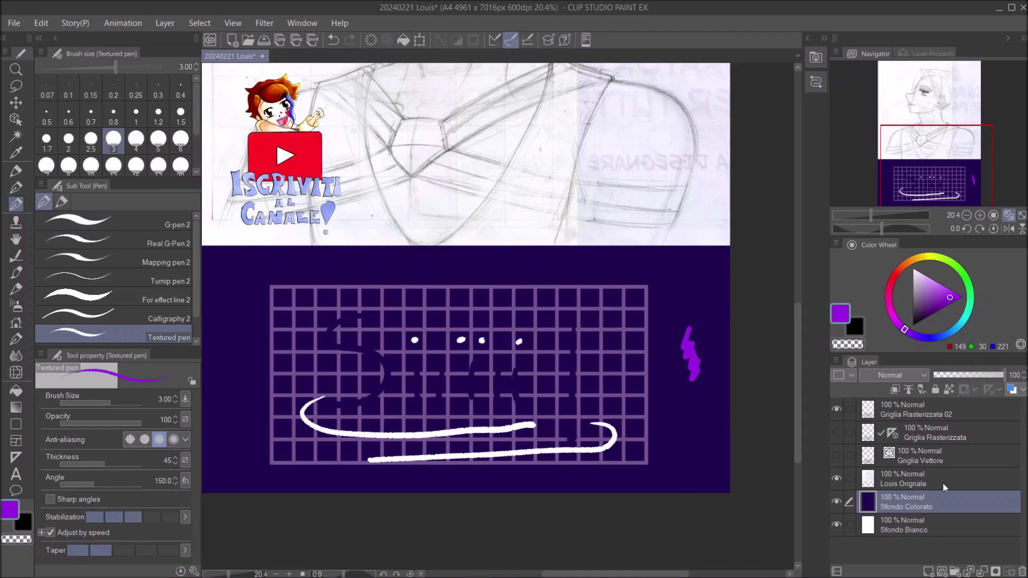
{"action": "key", "text": "ctrl+z"}
{"action": "left_click", "coordinate": [942, 414]}
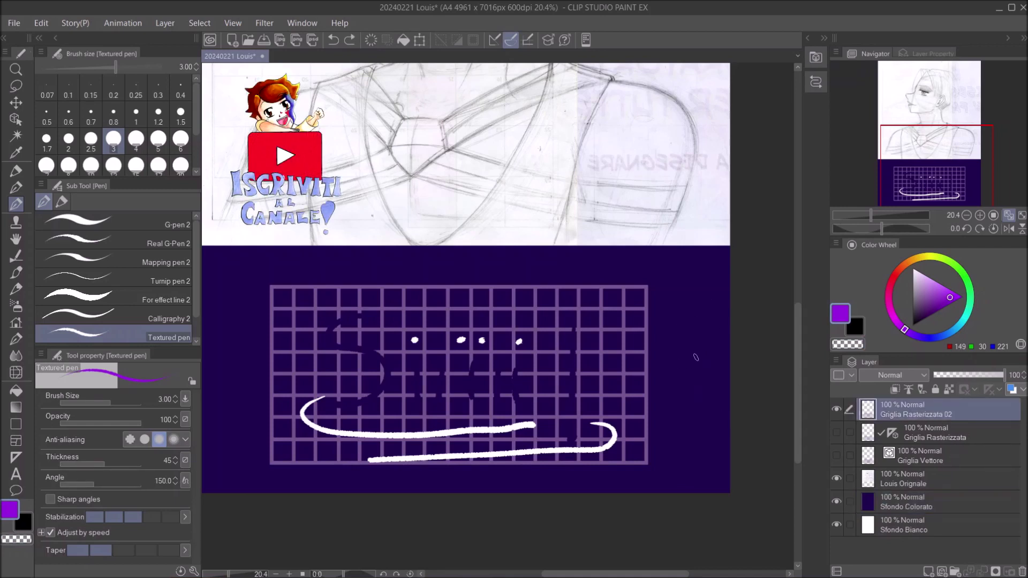
{"action": "mouse_move", "coordinate": [679, 340]}
{"action": "left_mouse_down"}
{"action": "mouse_move", "coordinate": [694, 366]}
{"action": "mouse_move", "coordinate": [679, 381]}
{"action": "mouse_move", "coordinate": [692, 353]}
{"action": "left_mouse_up"}
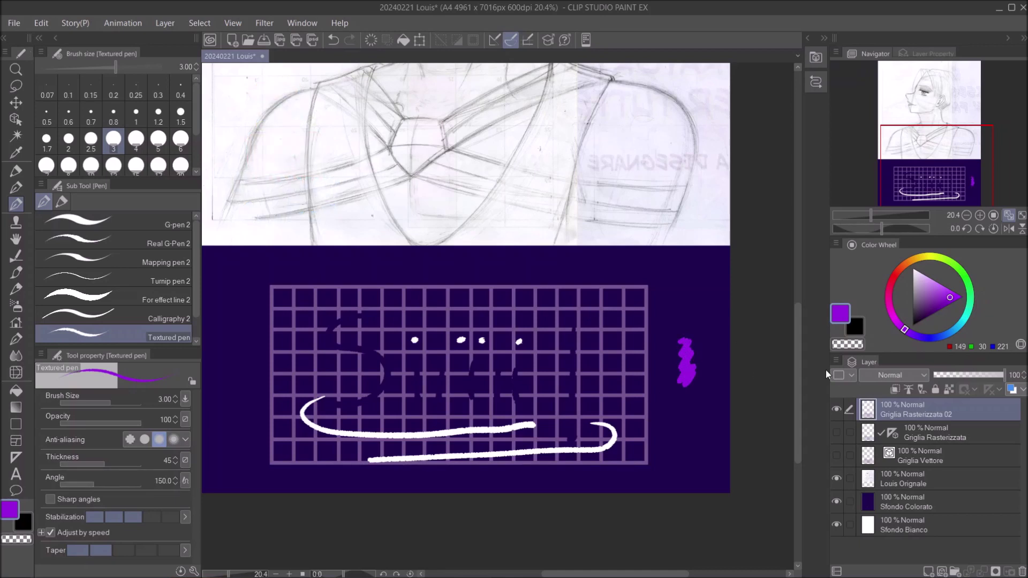
Erase part of the purple scribble with the transparent colour, repaint it in purple, and trim it again with transparent
{"action": "left_click", "coordinate": [860, 347]}
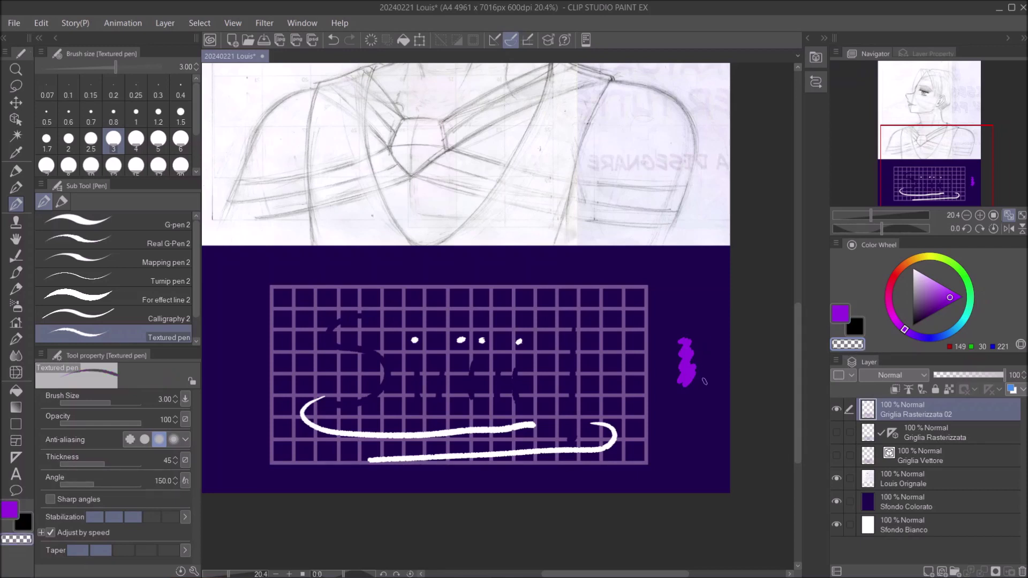
{"action": "left_click_drag", "start_coordinate": [688, 350], "coordinate": [689, 385]}
{"action": "left_click", "coordinate": [840, 314]}
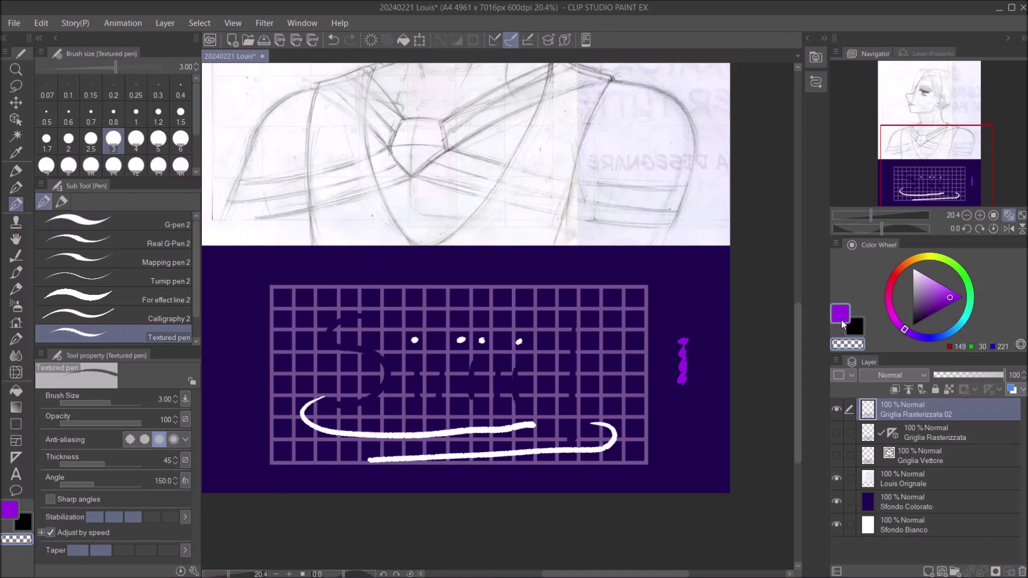
{"action": "left_click_drag", "start_coordinate": [696, 339], "coordinate": [688, 381]}
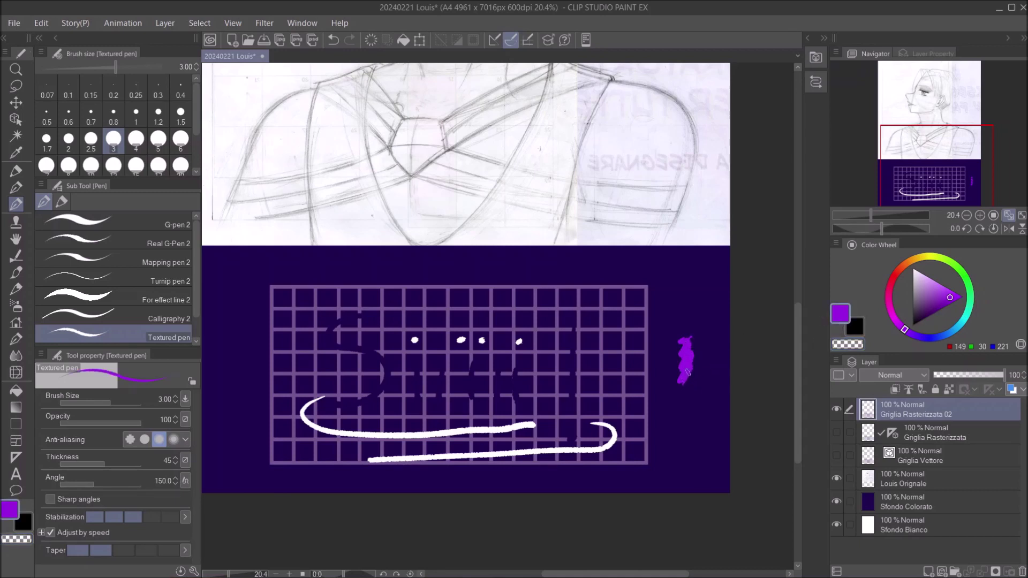
{"action": "left_click", "coordinate": [847, 344]}
{"action": "left_click_drag", "start_coordinate": [694, 339], "coordinate": [687, 391]}
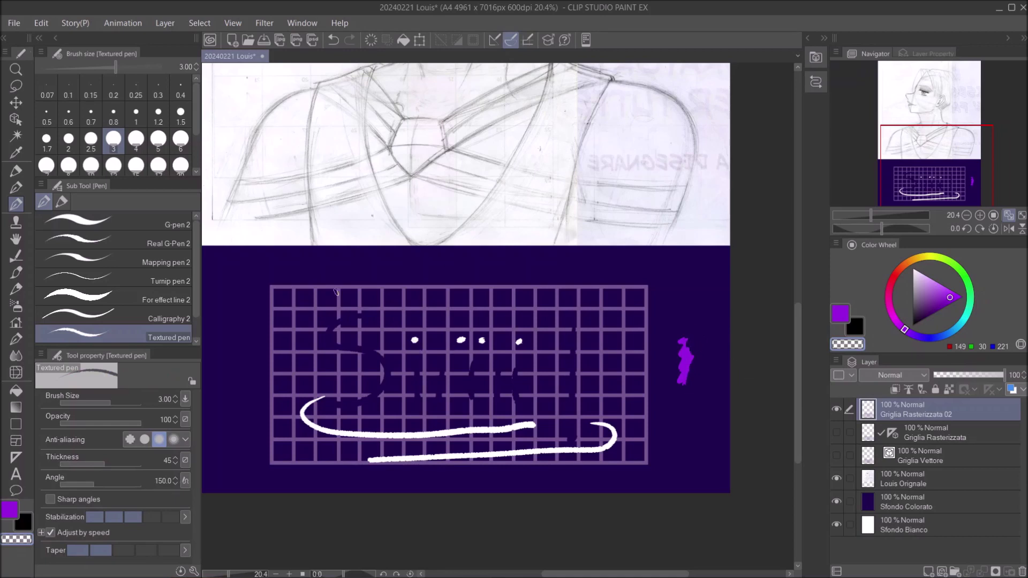
Select the Soft airbrush and spray a purple glow over the scribble beside the grid
{"action": "key", "text": "b"}
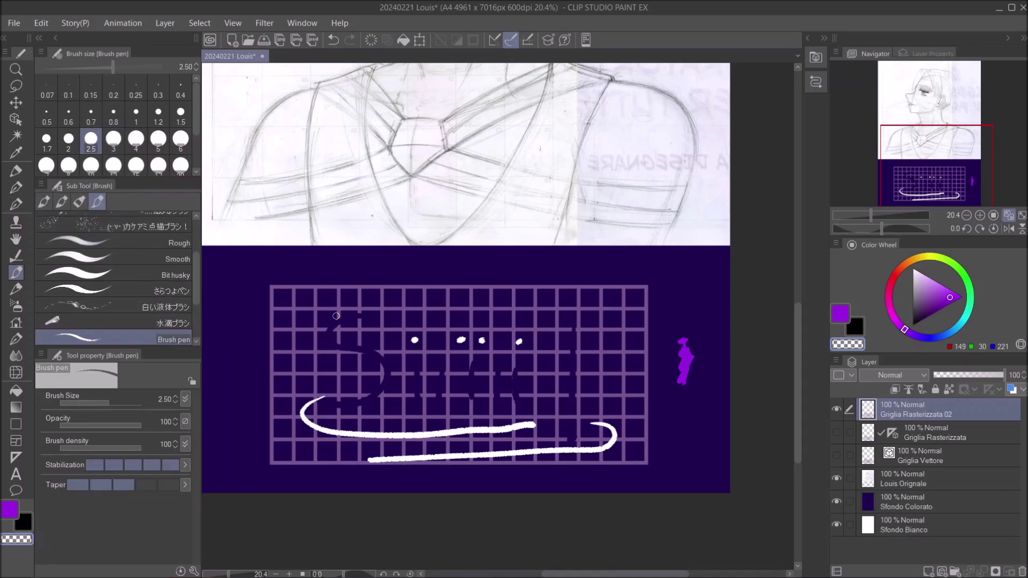
{"action": "scroll", "coordinate": [198, 272], "scroll_direction": "up", "scroll_amount": 2}
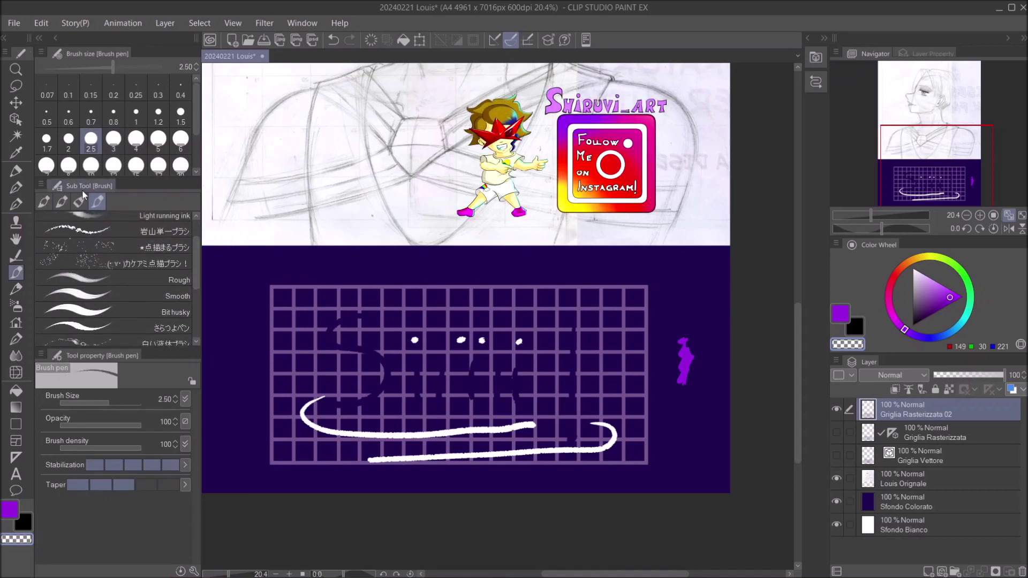
{"action": "key", "text": "b"}
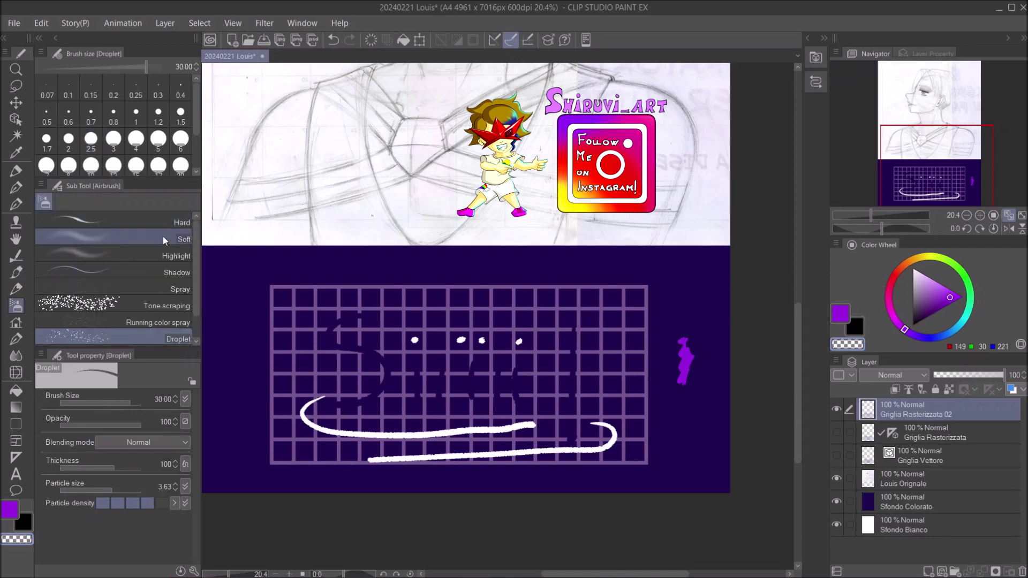
{"action": "left_click", "coordinate": [139, 237]}
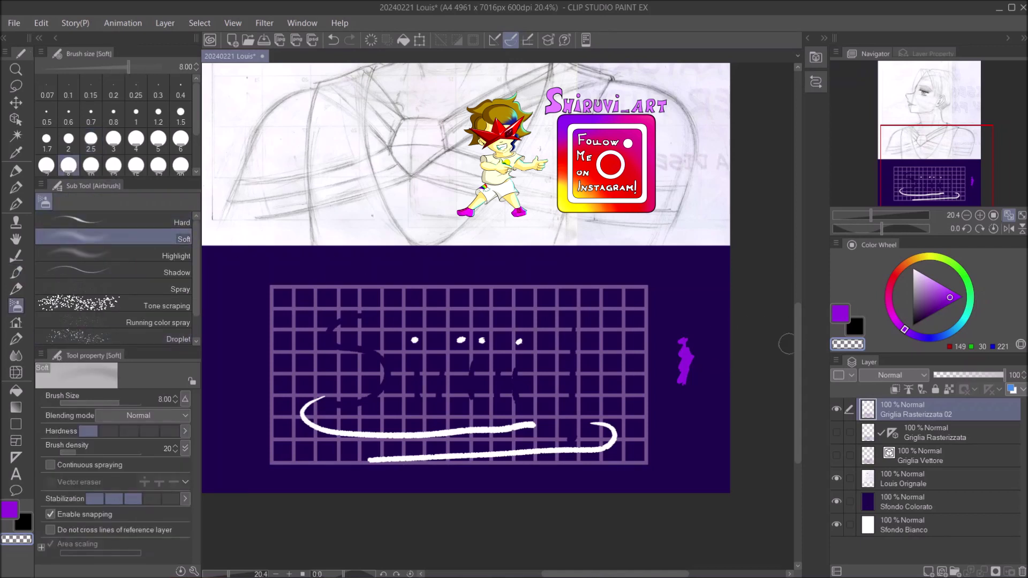
{"action": "mouse_move", "coordinate": [693, 323]}
{"action": "left_mouse_down"}
{"action": "mouse_move", "coordinate": [674, 348]}
{"action": "mouse_move", "coordinate": [692, 337]}
{"action": "mouse_move", "coordinate": [680, 383]}
{"action": "left_mouse_up"}
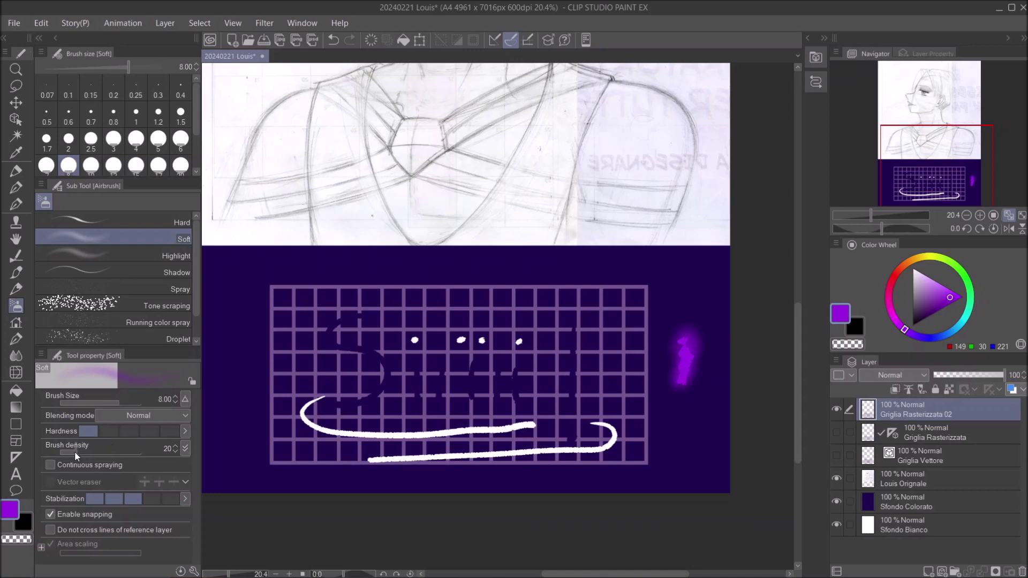
Set the Soft airbrush's brush density to 57 and spray more purple over the glow beside the grid
{"action": "left_click_drag", "start_coordinate": [76, 451], "coordinate": [105, 451]}
{"action": "mouse_move", "coordinate": [688, 340]}
{"action": "left_mouse_down"}
{"action": "mouse_move", "coordinate": [675, 364]}
{"action": "mouse_move", "coordinate": [692, 353]}
{"action": "mouse_move", "coordinate": [675, 387]}
{"action": "mouse_move", "coordinate": [694, 362]}
{"action": "mouse_move", "coordinate": [679, 348]}
{"action": "mouse_move", "coordinate": [696, 327]}
{"action": "left_mouse_up"}
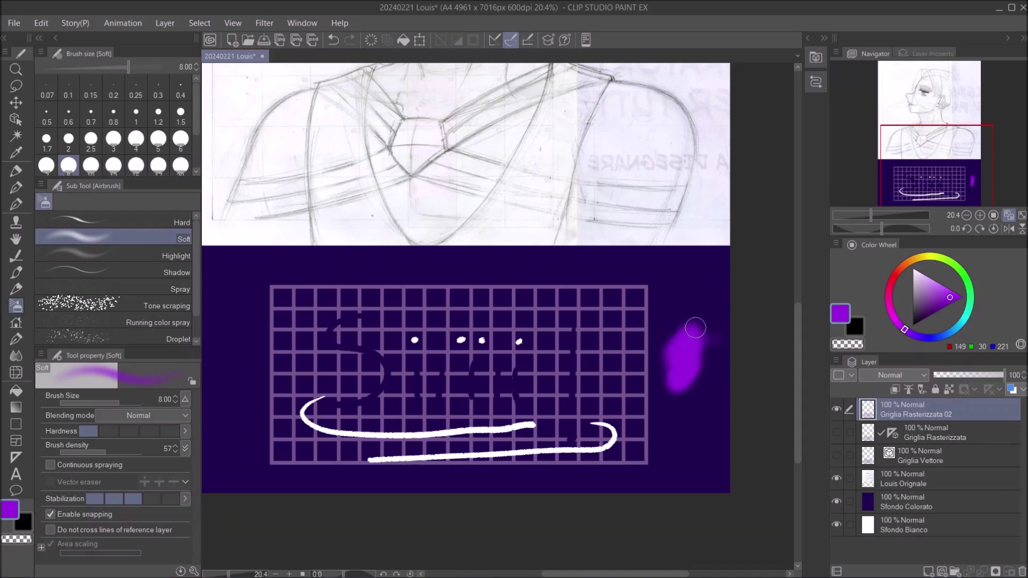
Softly erase the upper edge of the purple glow using the same Soft airbrush with the transparent colour
{"action": "key", "text": "c"}
{"action": "mouse_move", "coordinate": [693, 336]}
{"action": "left_mouse_down"}
{"action": "mouse_move", "coordinate": [713, 343]}
{"action": "mouse_move", "coordinate": [703, 385]}
{"action": "mouse_move", "coordinate": [708, 327]}
{"action": "mouse_move", "coordinate": [686, 342]}
{"action": "mouse_move", "coordinate": [688, 333]}
{"action": "mouse_move", "coordinate": [682, 369]}
{"action": "left_mouse_up"}
{"action": "left_click", "coordinate": [841, 316]}
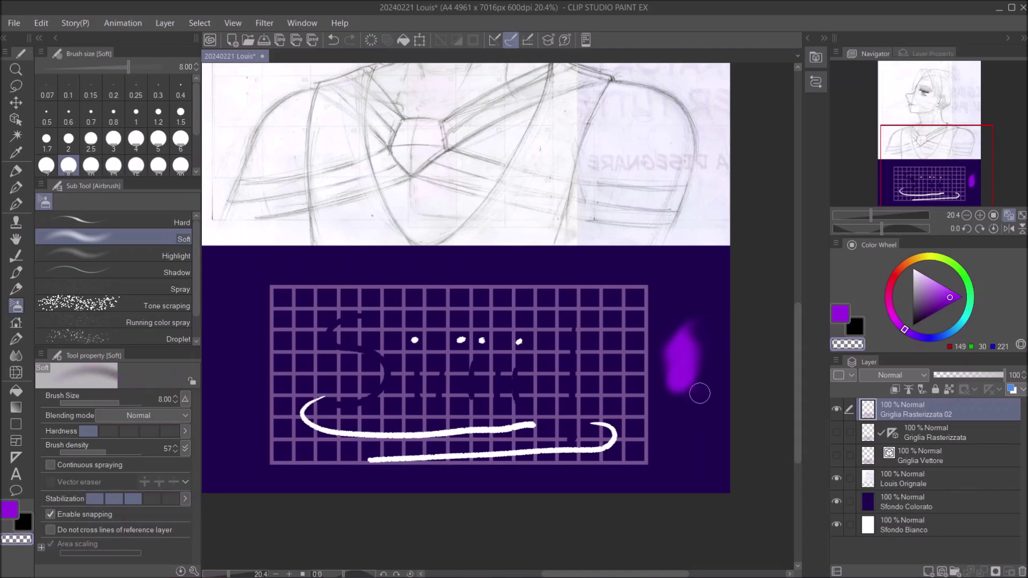
{"action": "left_click", "coordinate": [853, 347]}
Cut thin diagonal zigzag strokes through the purple glow with the Textured pen Gomma eraser
{"action": "key", "text": "p"}
{"action": "key", "text": "e"}
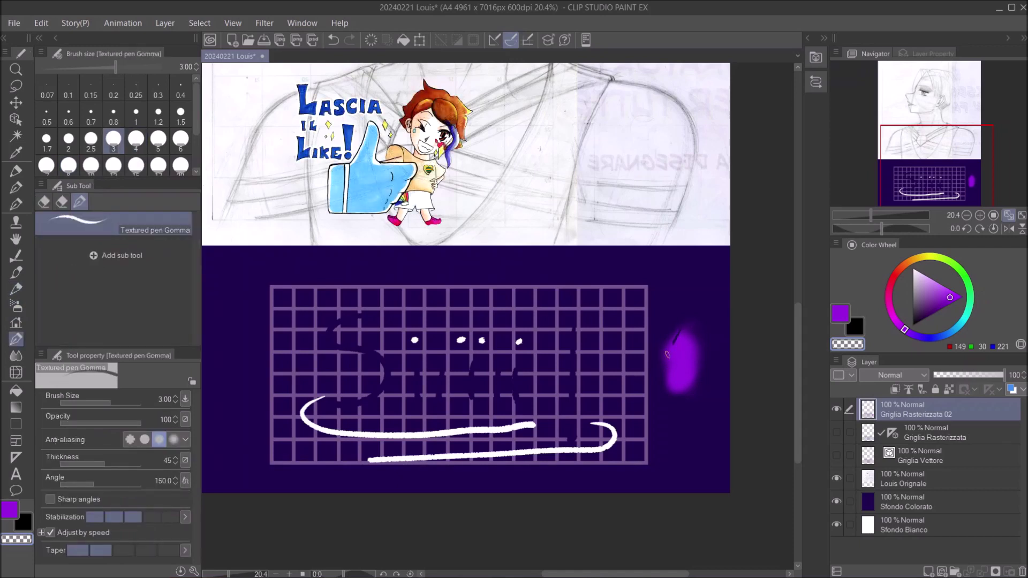
{"action": "left_click_drag", "start_coordinate": [667, 354], "coordinate": [668, 399]}
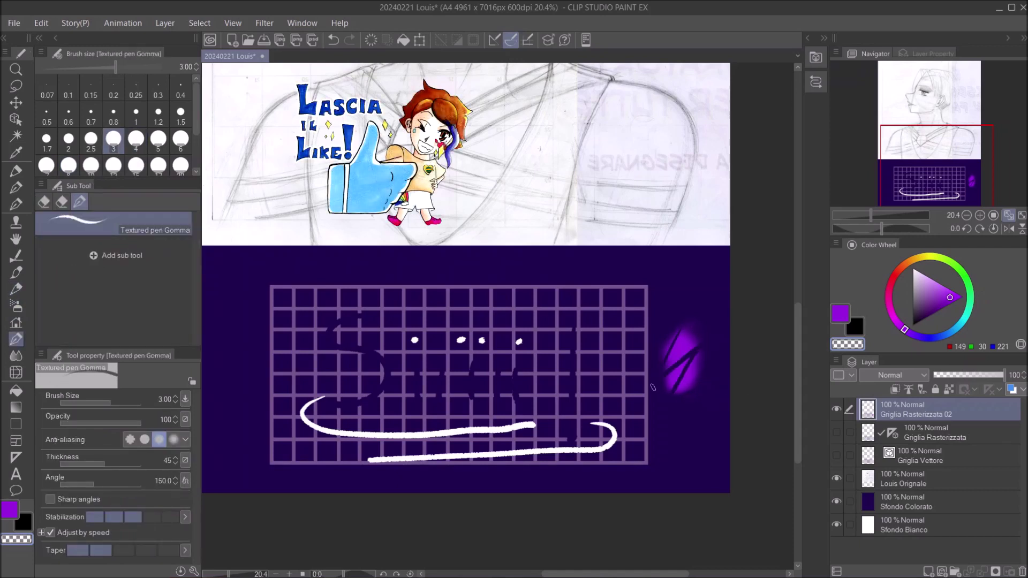
Return to the Soft airbrush and inspect the Ink category of its Sub Tool Detail settings
{"action": "key", "text": "b"}
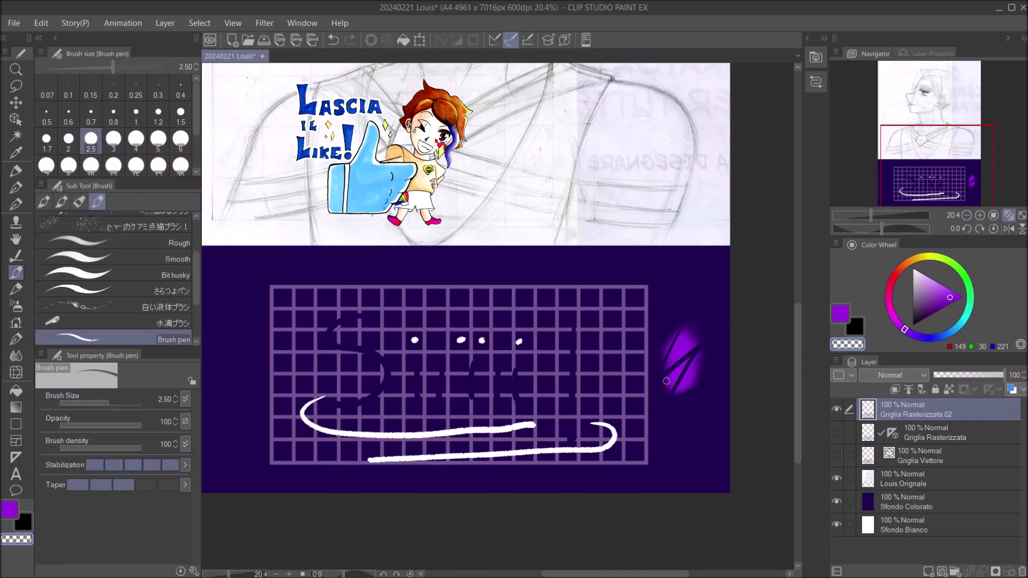
{"action": "key", "text": "b"}
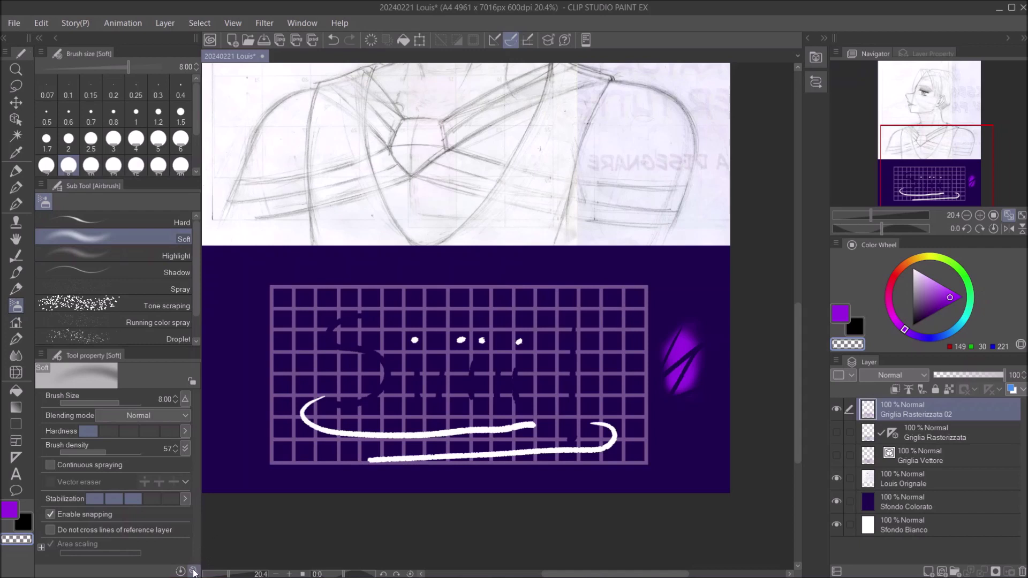
{"action": "left_click", "coordinate": [194, 572]}
{"action": "left_click", "coordinate": [371, 223]}
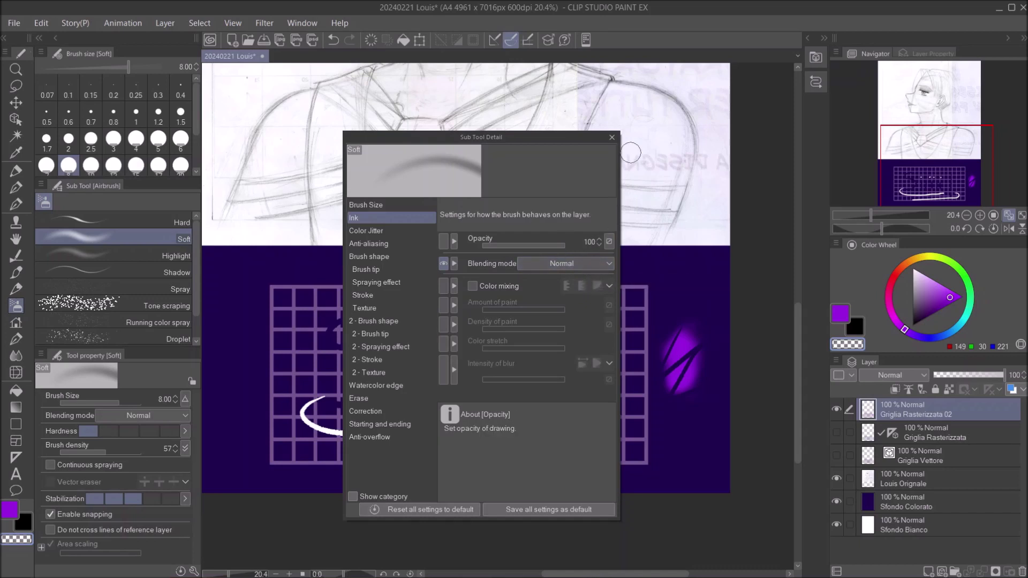
{"action": "left_click", "coordinate": [612, 138]}
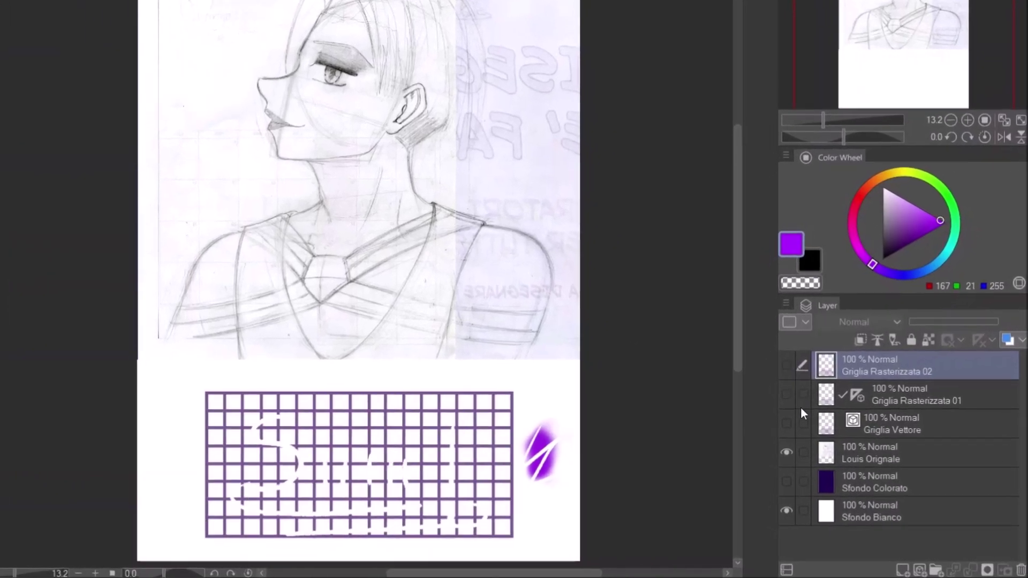
Hide Griglia Rasterizzata 02 and show and select the Griglia Vettore layer with purple (167, 21, 255) as the active colour
{"action": "left_click", "coordinate": [836, 409]}
{"action": "left_click", "coordinate": [836, 455]}
{"action": "left_click", "coordinate": [851, 348]}
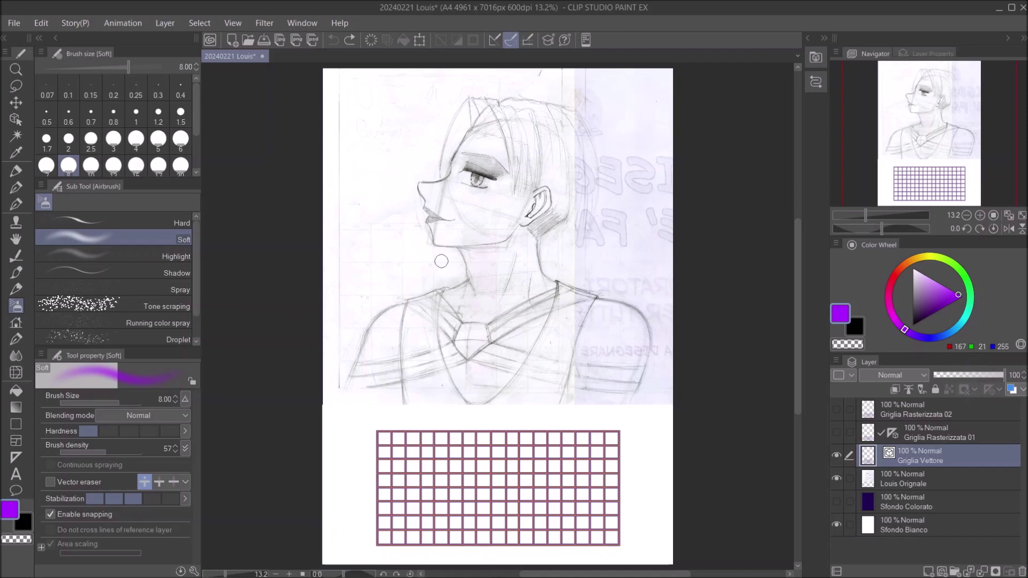
Erase a vertical stroke across the upper grid lines in the third column of Griglia Vettore with the Textured pen Gomma
{"action": "key", "text": "e"}
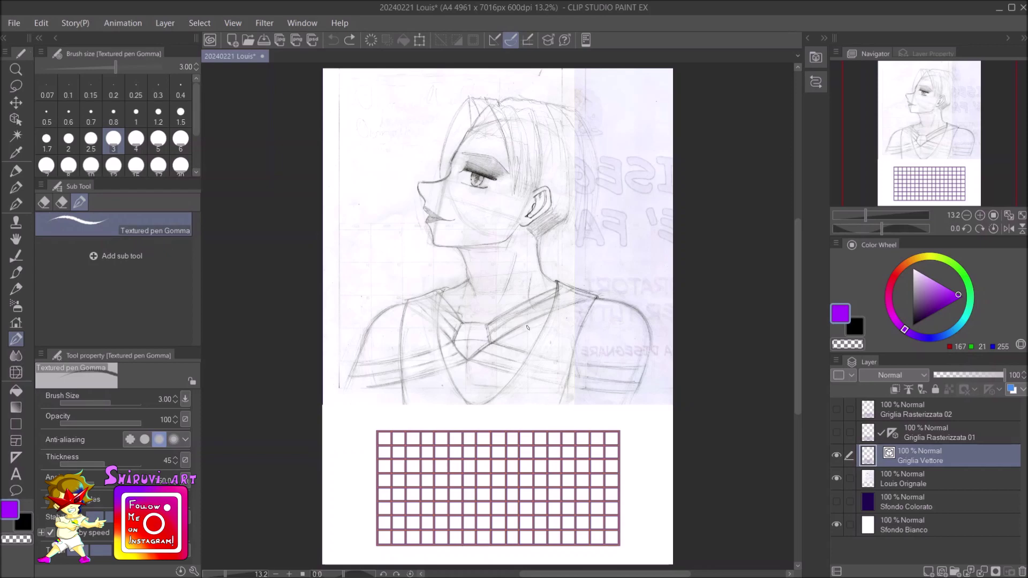
{"action": "left_click_drag", "start_coordinate": [869, 214], "coordinate": [878, 215]}
{"action": "left_click_drag", "start_coordinate": [923, 133], "coordinate": [915, 176]}
{"action": "left_click_drag", "start_coordinate": [390, 206], "coordinate": [394, 323]}
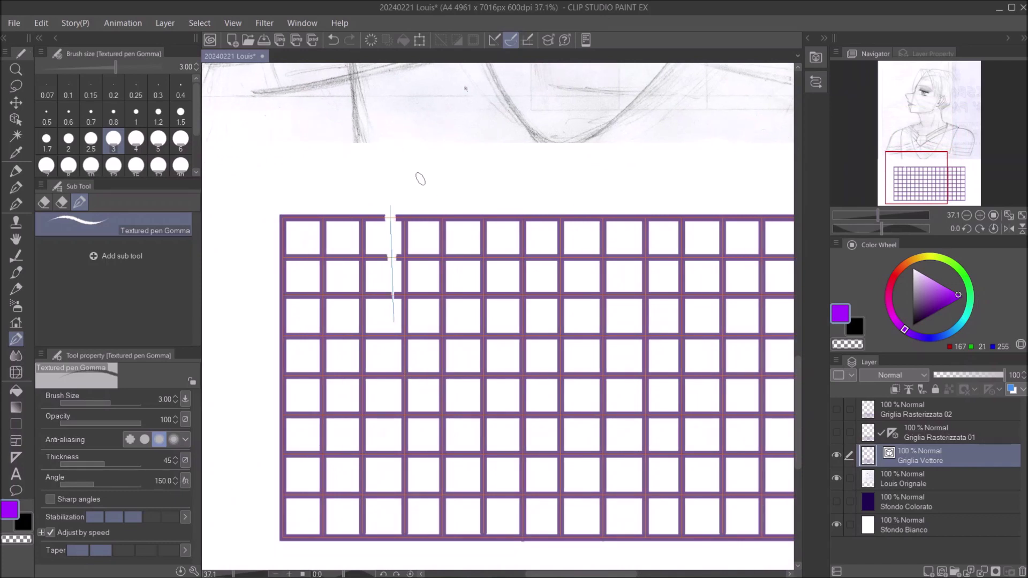
Select the erasing stroke as a vector object, move it to the grid's sixth column with a slight rotation, and deselect it
{"action": "key", "text": "o"}
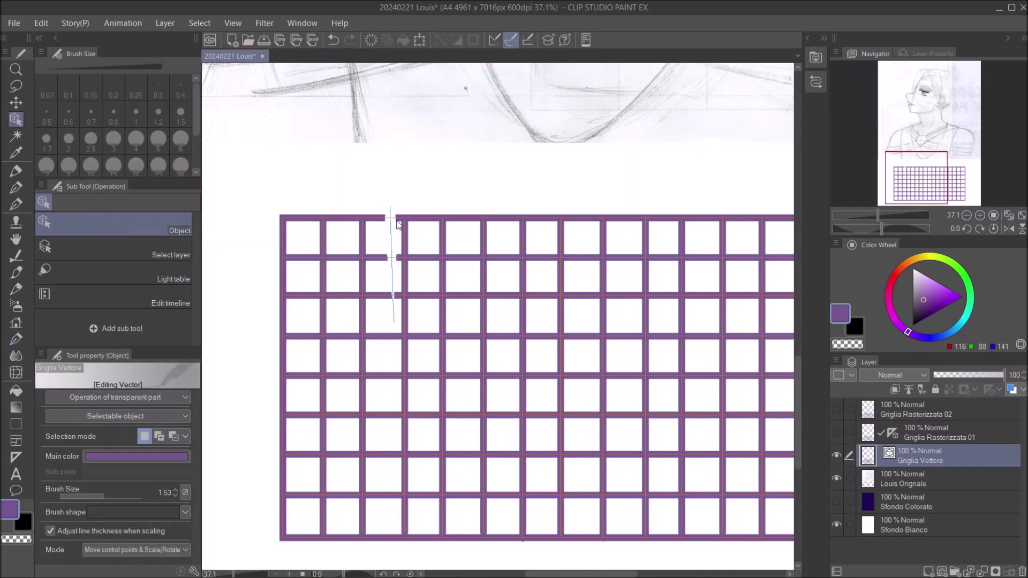
{"action": "left_click", "coordinate": [394, 237]}
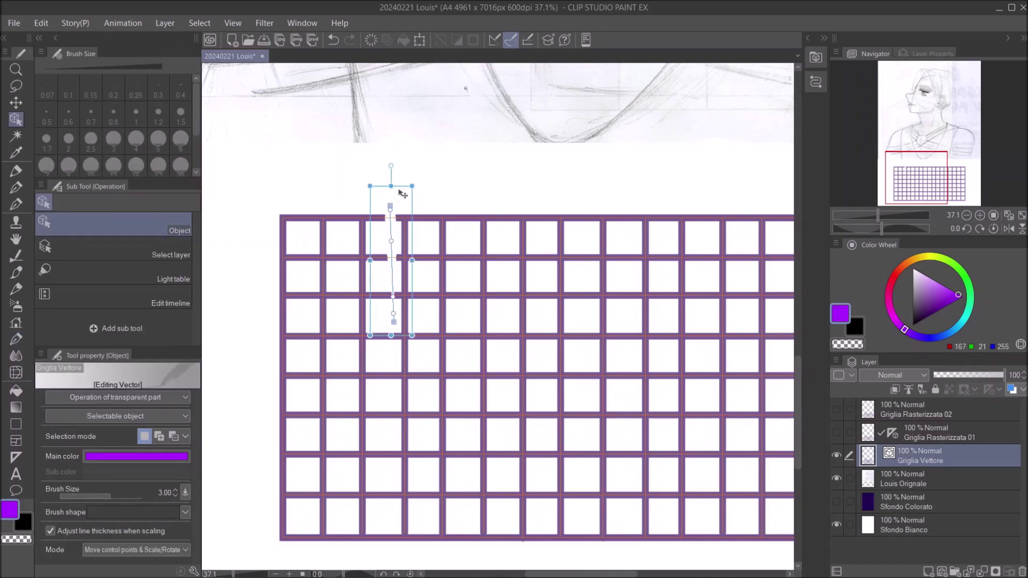
{"action": "left_click_drag", "start_coordinate": [401, 180], "coordinate": [538, 172]}
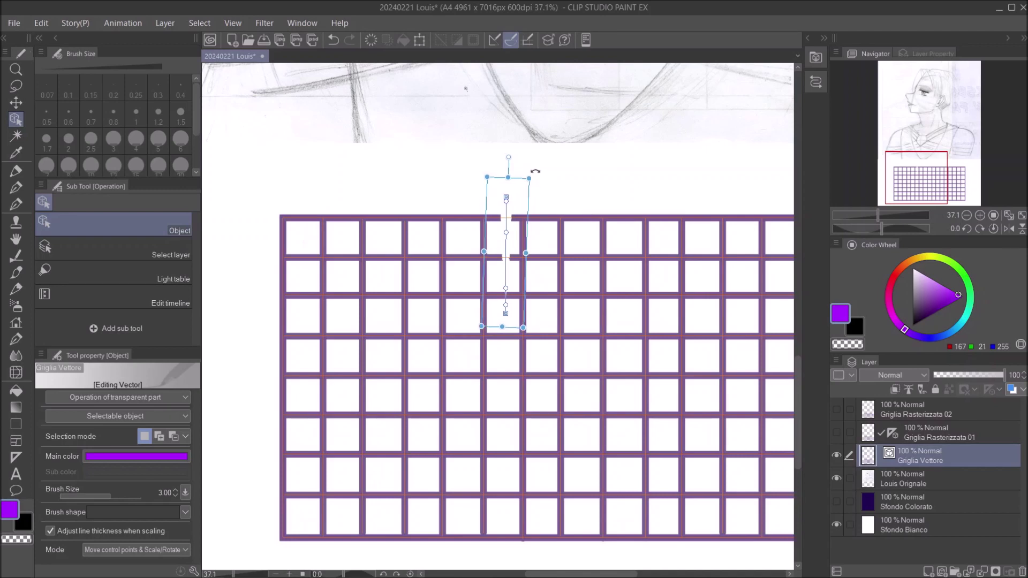
{"action": "left_click", "coordinate": [608, 280]}
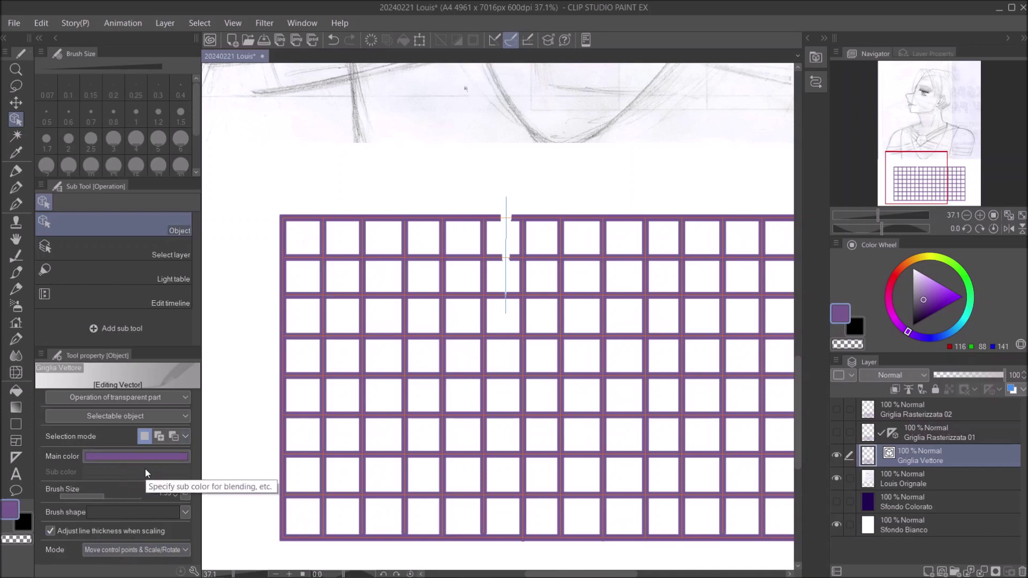
Open the Textured pen Gomma's Sub Tool Detail and make the Vector eraser setting available in its tool properties
{"action": "key", "text": "e"}
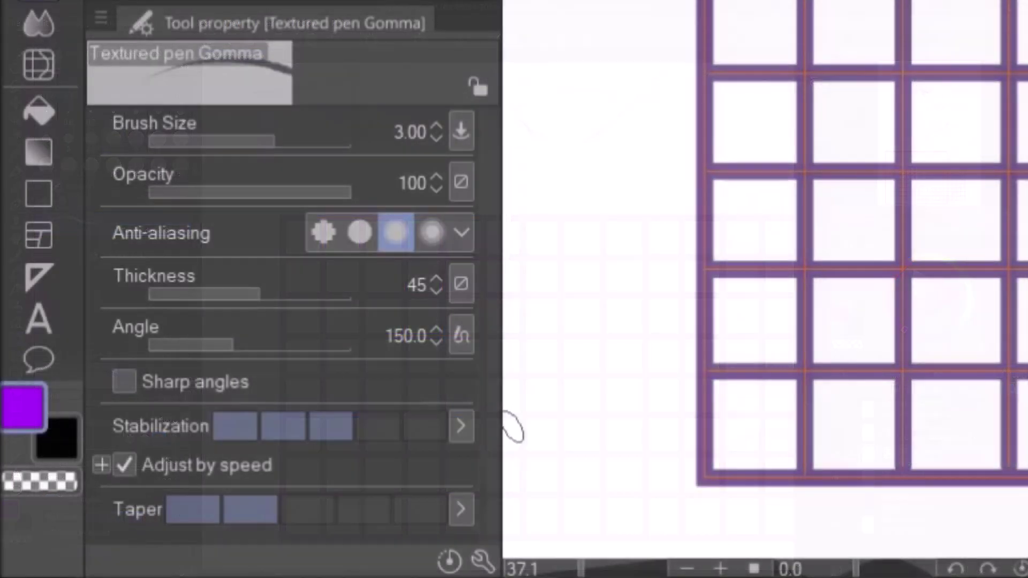
{"action": "left_click", "coordinate": [479, 559]}
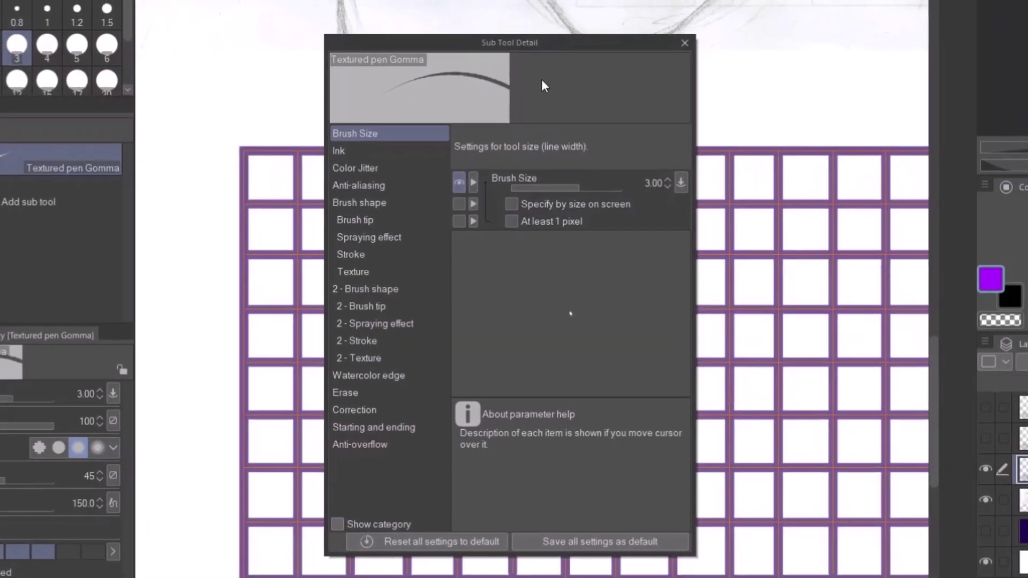
{"action": "left_click", "coordinate": [393, 151]}
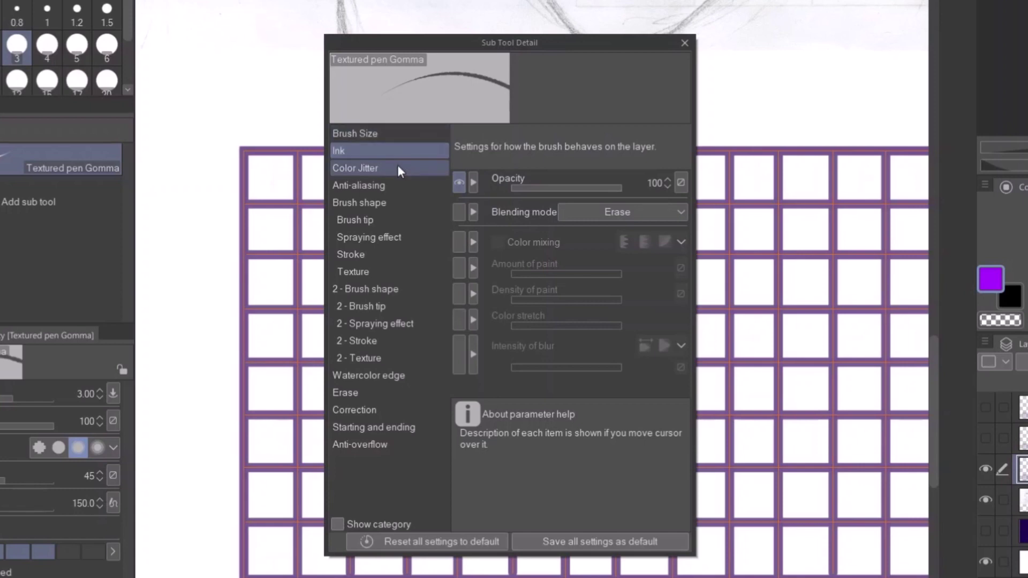
{"action": "left_click", "coordinate": [397, 169]}
{"action": "left_click", "coordinate": [399, 185]}
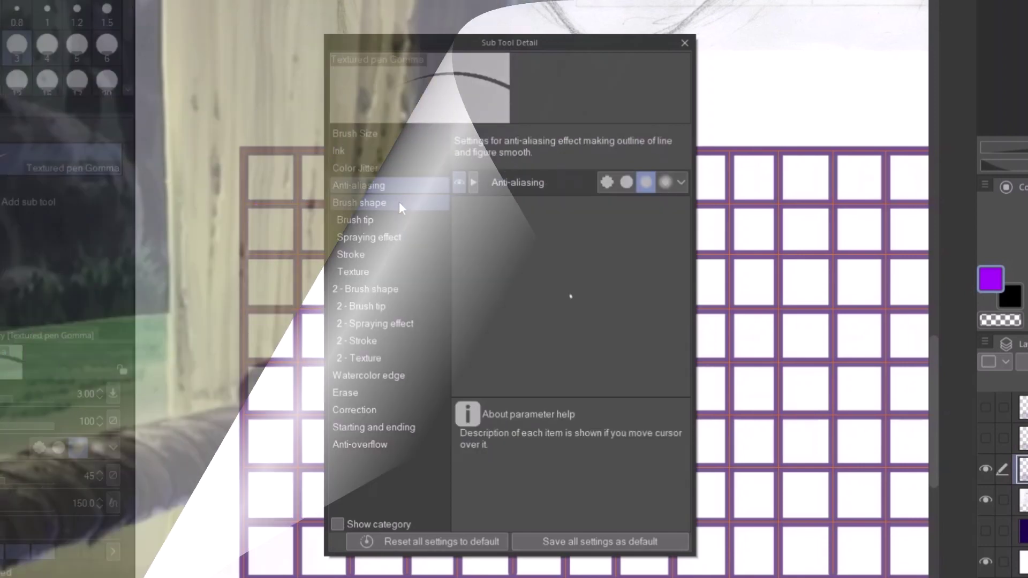
{"action": "left_click", "coordinate": [400, 203]}
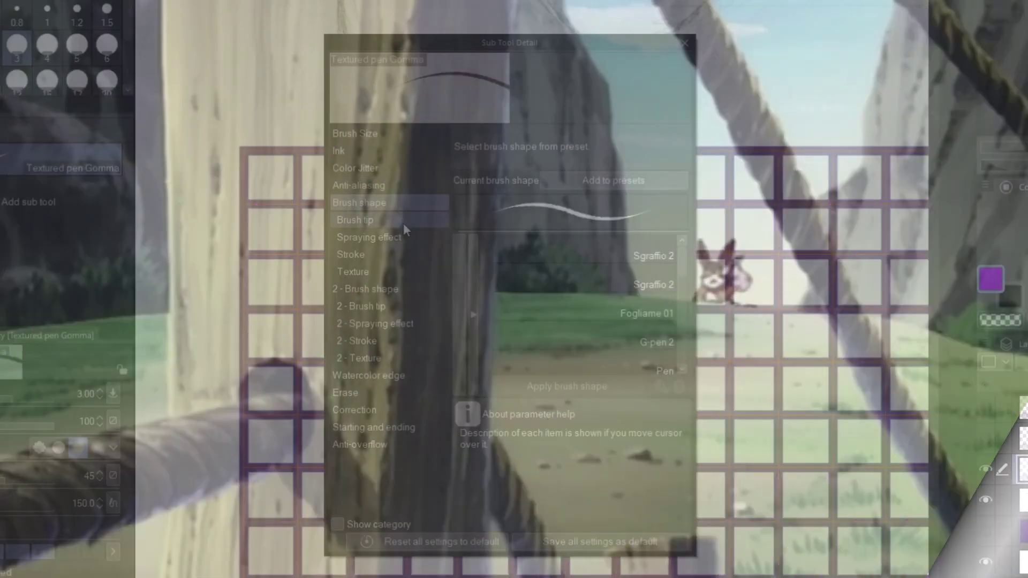
{"action": "left_click", "coordinate": [406, 252]}
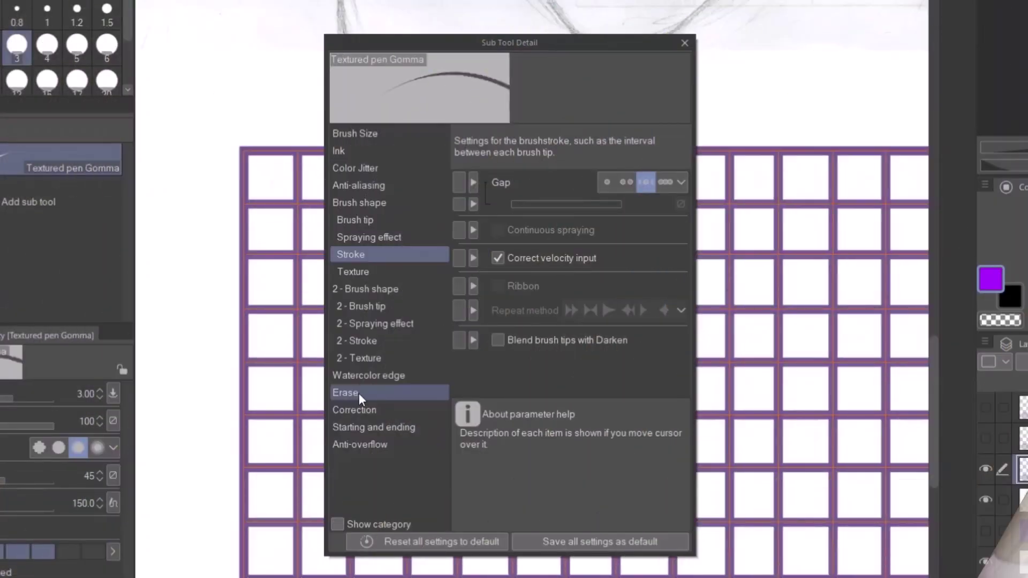
{"action": "left_click", "coordinate": [360, 394]}
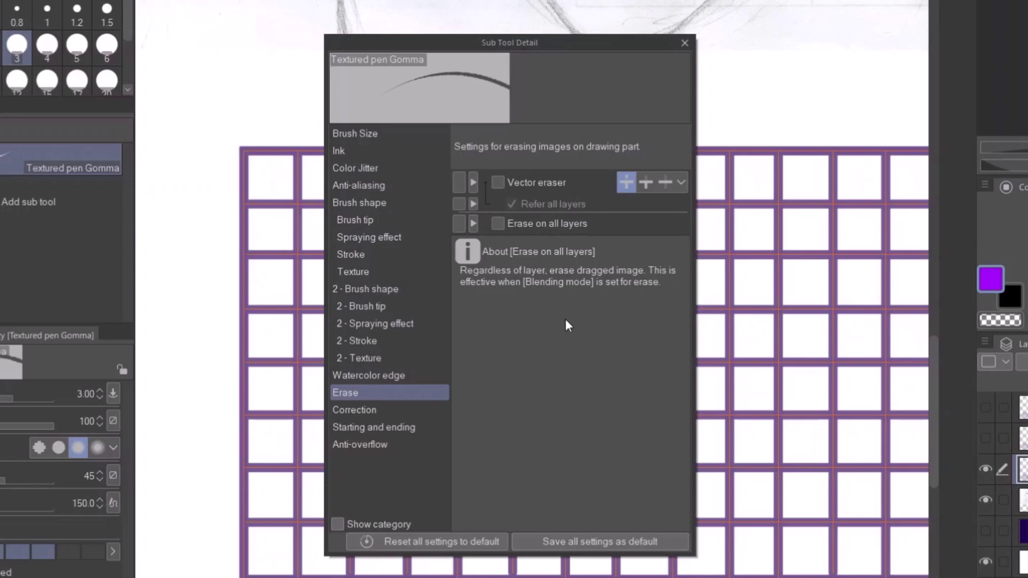
{"action": "left_click", "coordinate": [459, 183]}
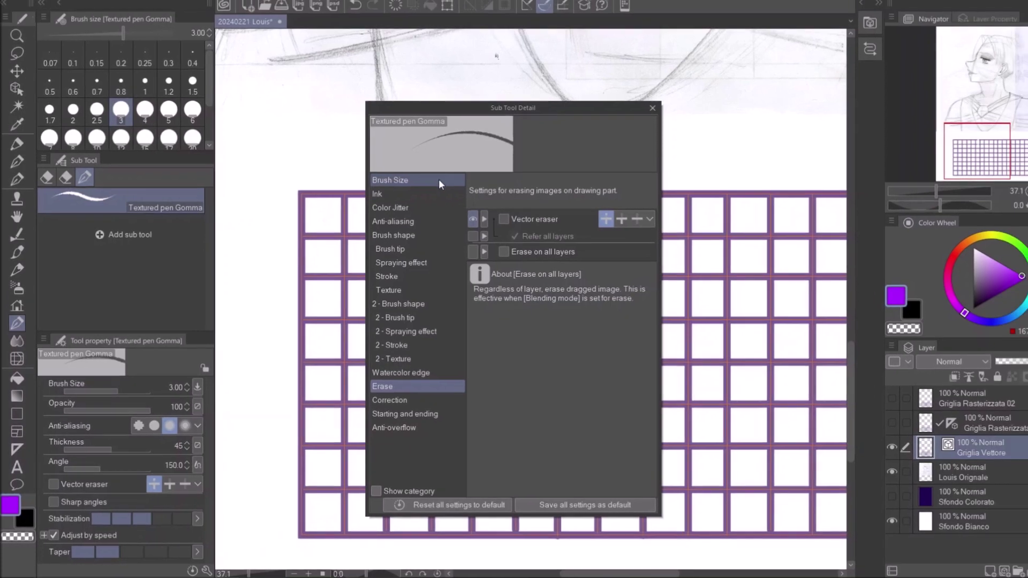
Hide Sharp angles, the stabilization settings, Adjust by speed and Taper from the Textured pen Gomma's tool properties, and close Sub Tool Detail
{"action": "left_click", "coordinate": [582, 48]}
{"action": "left_click", "coordinate": [408, 217]}
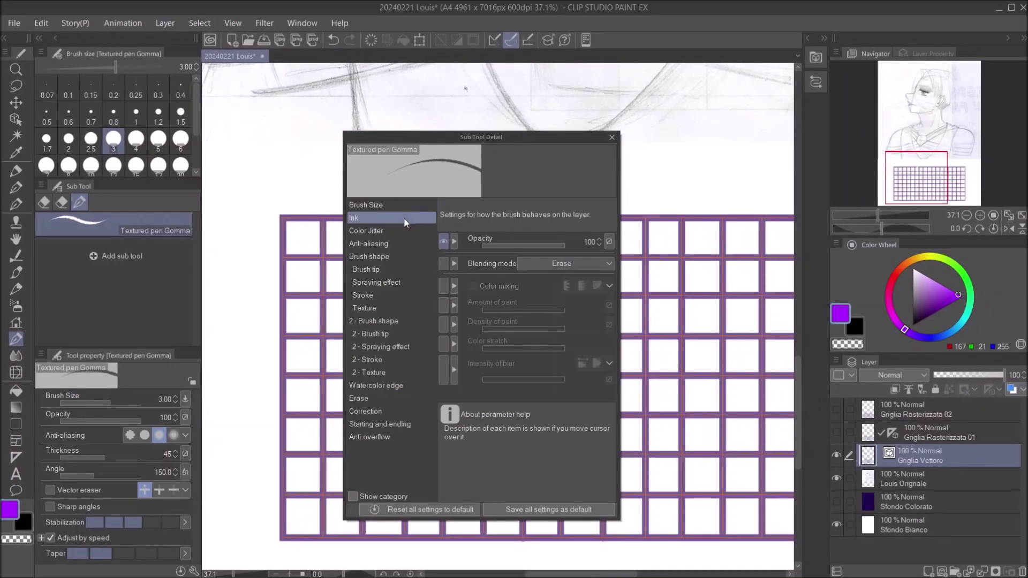
{"action": "left_click", "coordinate": [403, 229]}
{"action": "left_click", "coordinate": [409, 246]}
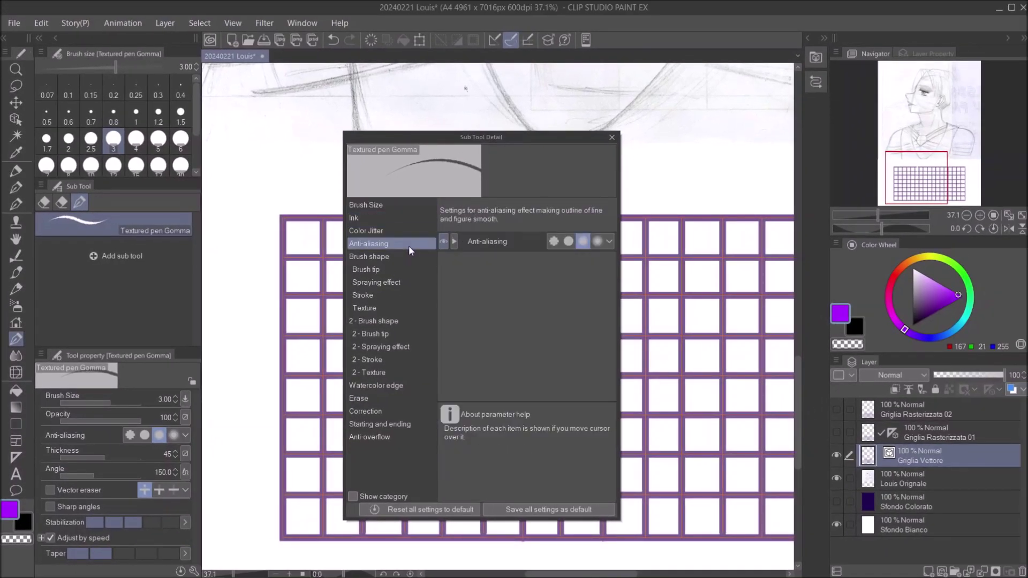
{"action": "left_click", "coordinate": [409, 256]}
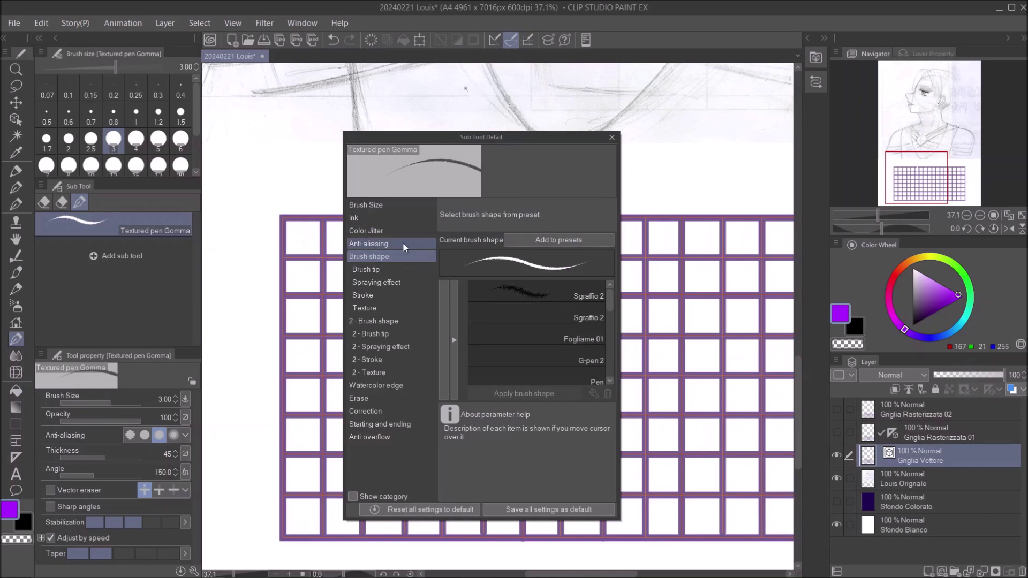
{"action": "left_click", "coordinate": [406, 243]}
{"action": "left_click", "coordinate": [389, 399]}
{"action": "left_click", "coordinate": [387, 411]}
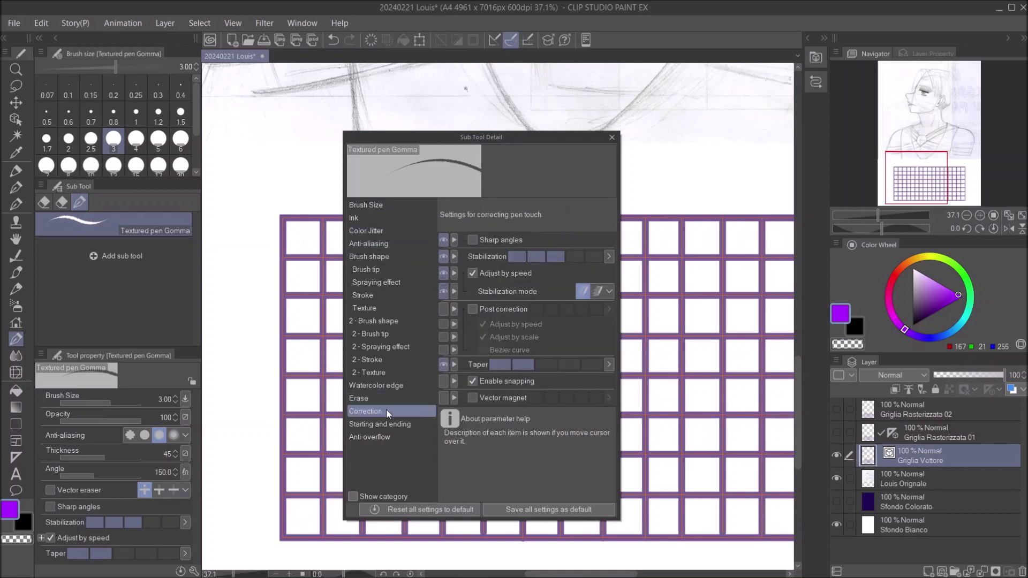
{"action": "left_click", "coordinate": [444, 240]}
{"action": "left_click", "coordinate": [444, 257]}
{"action": "left_click", "coordinate": [443, 274]}
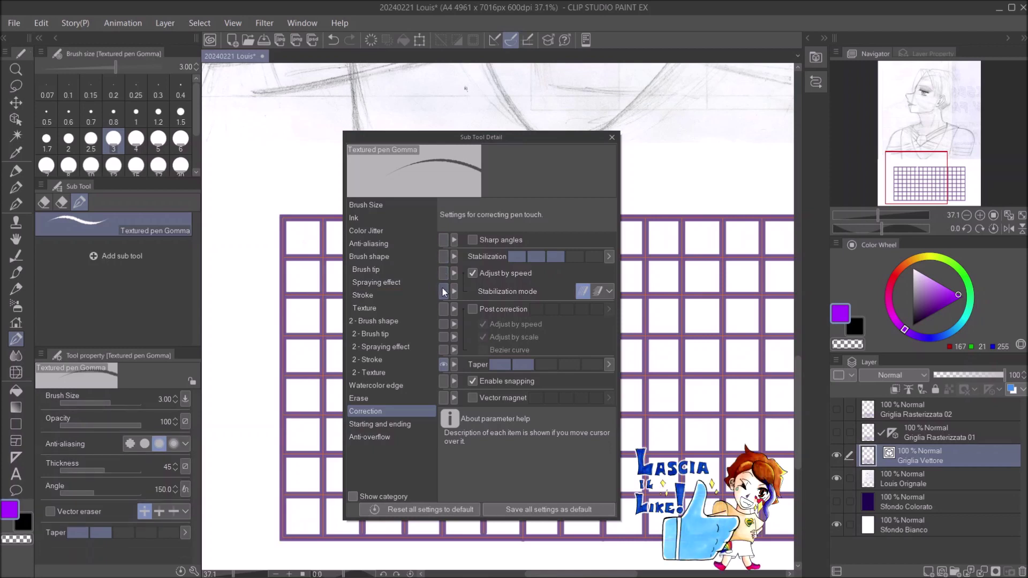
{"action": "left_click", "coordinate": [445, 366]}
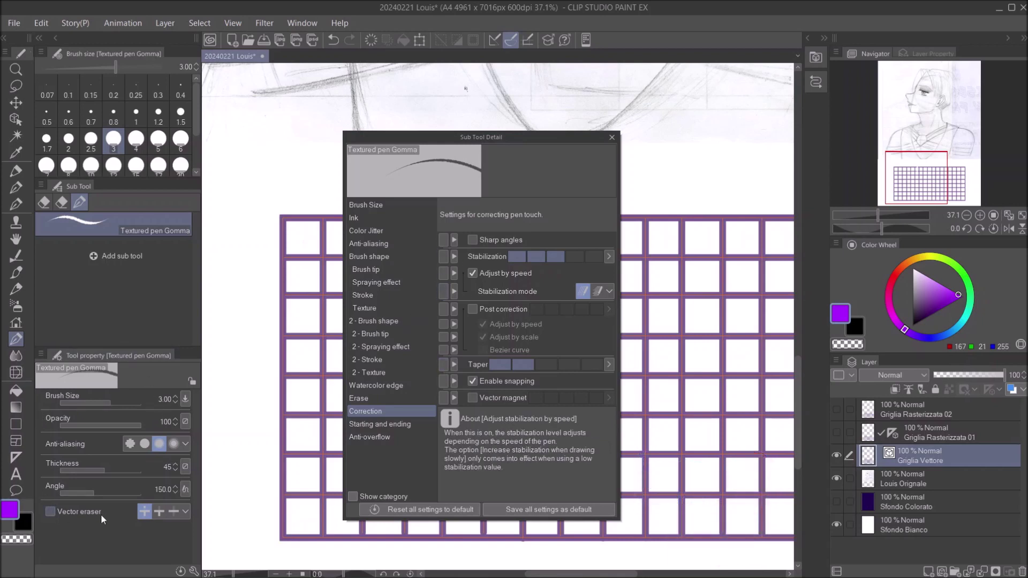
{"action": "left_click", "coordinate": [611, 137]}
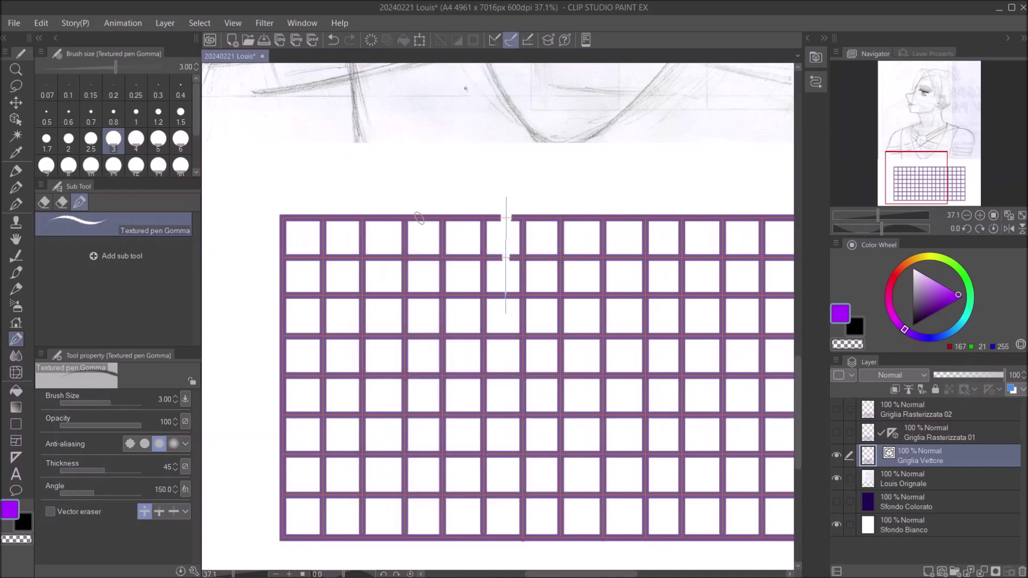
Enable Vector eraser in its first mode and erase a small gap in the grid's top line above the third column
{"action": "left_click", "coordinate": [51, 511]}
{"action": "left_click", "coordinate": [384, 218]}
{"action": "left_click", "coordinate": [383, 217]}
Erase a fourth-column line segment with the second Vector eraser mode, and four whole inner vertical lines with the third mode
{"action": "left_click", "coordinate": [159, 512]}
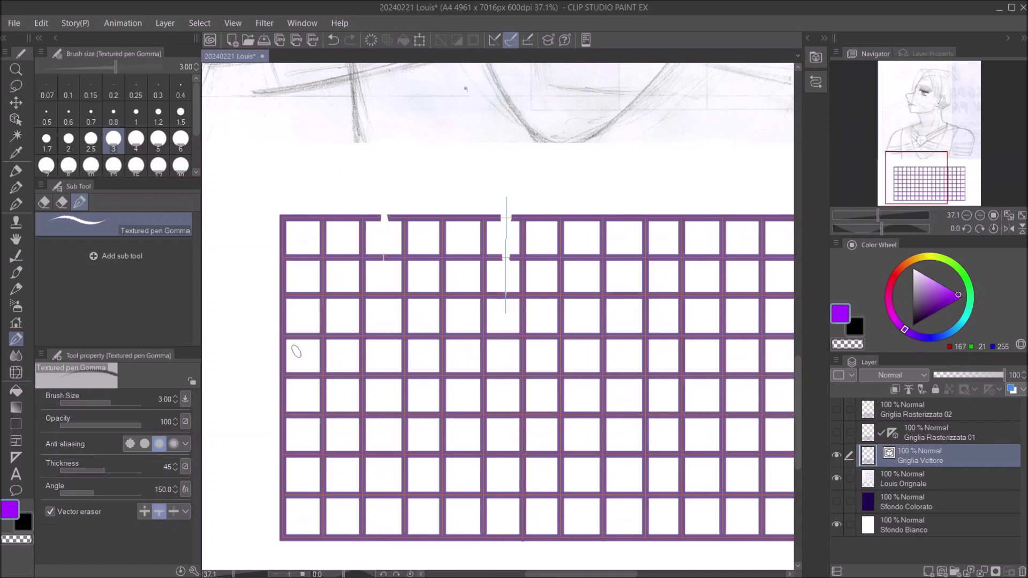
{"action": "left_click_drag", "start_coordinate": [427, 250], "coordinate": [424, 283]}
{"action": "left_click", "coordinate": [174, 512]}
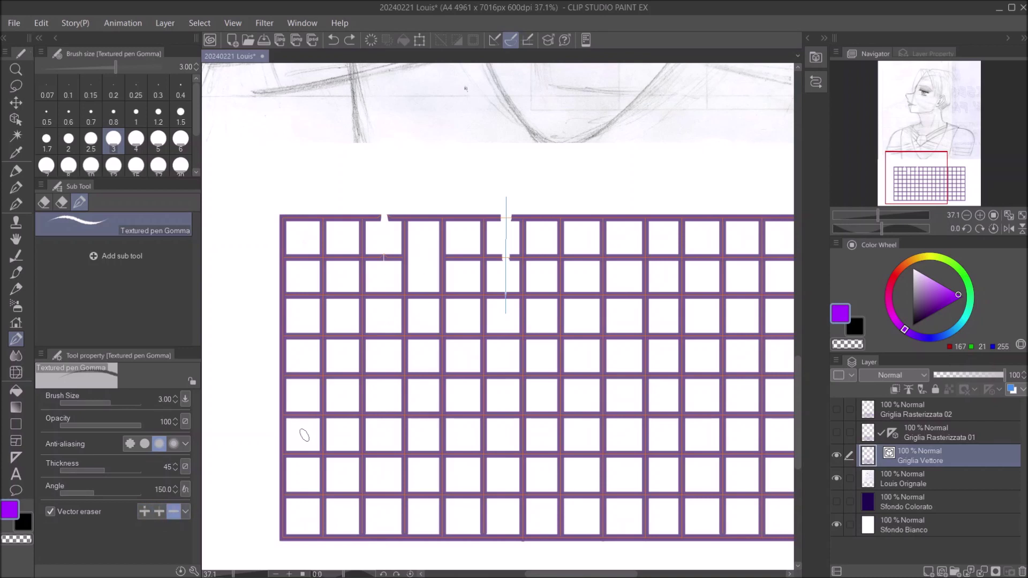
{"action": "left_click_drag", "start_coordinate": [302, 434], "coordinate": [454, 429]}
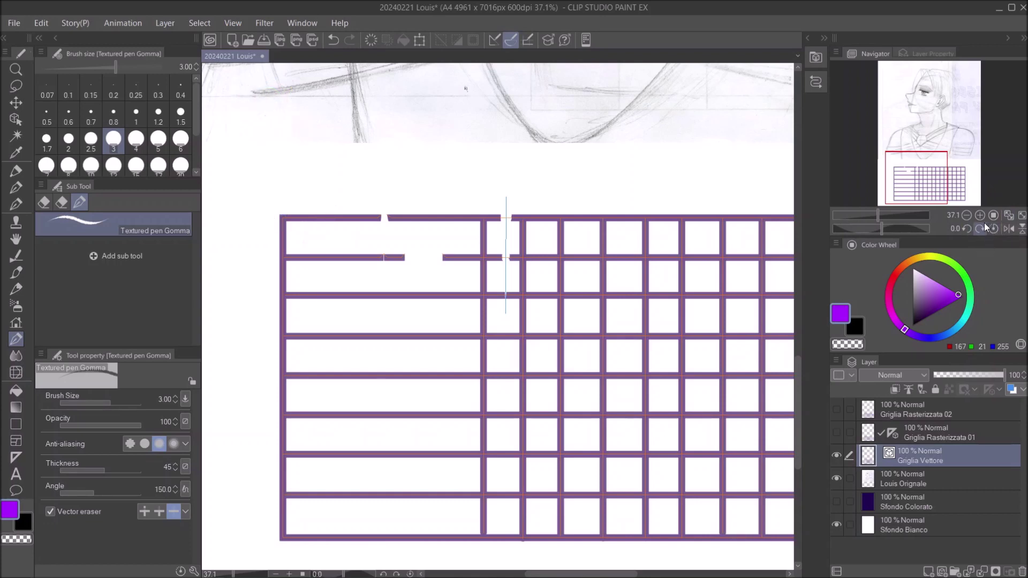
Fit the whole page in view and undo the Vector eraser cuts made on the grid
{"action": "left_click", "coordinate": [1009, 216]}
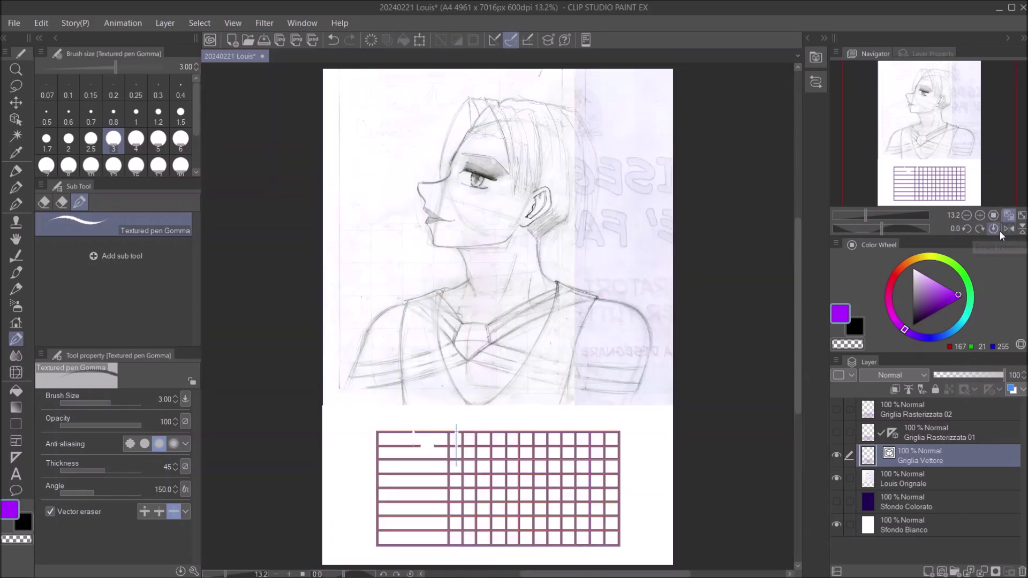
{"action": "key", "text": "ctrl+z"}
{"action": "key", "text": "ctrl+z"}
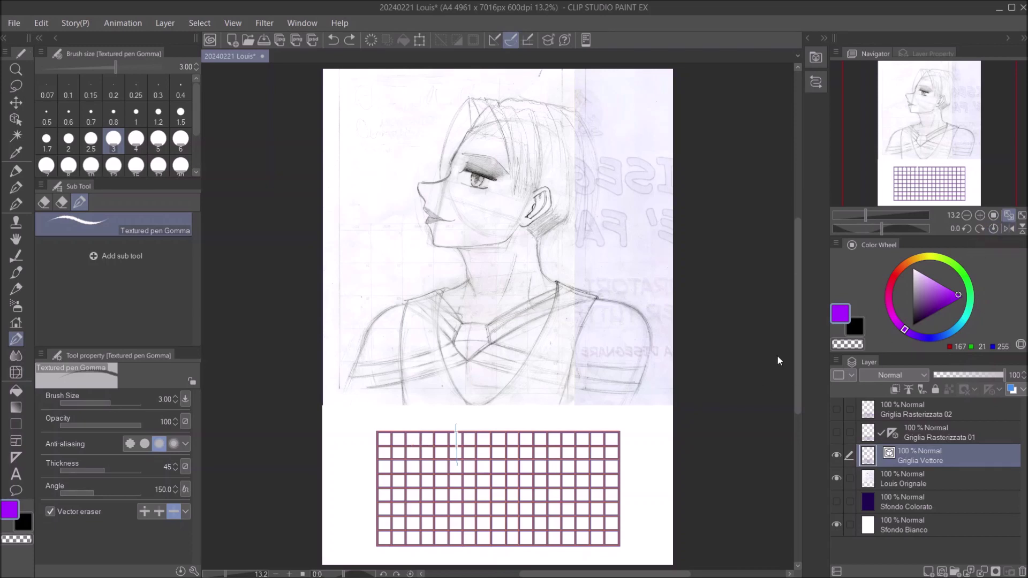
Use the Object tool to move the vector stroke from the grid's top edge onto the sketch's right background, and select the Louis Orignale layer
{"action": "key", "text": "o"}
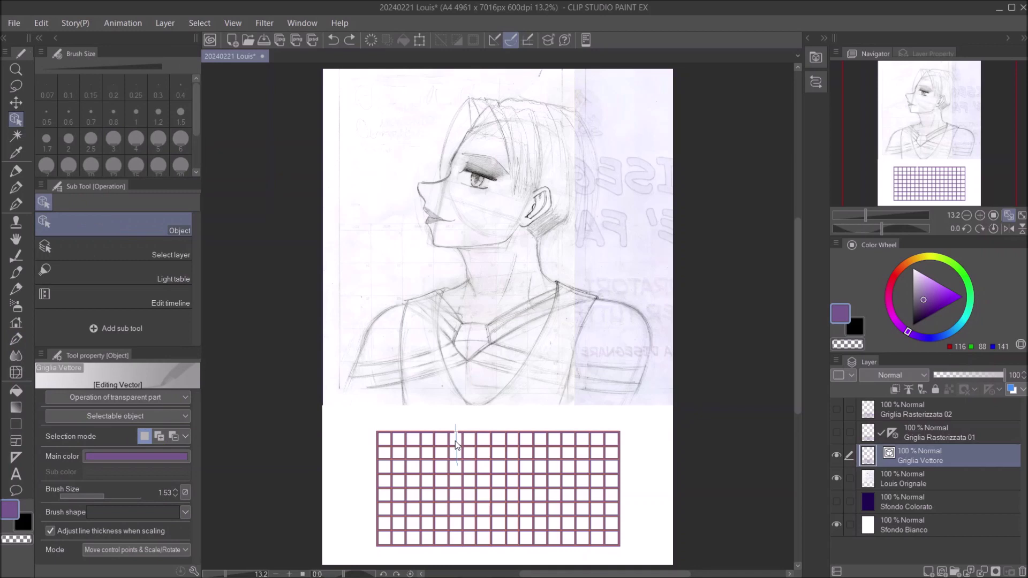
{"action": "left_click", "coordinate": [456, 444]}
{"action": "mouse_move", "coordinate": [467, 411]}
{"action": "left_mouse_down"}
{"action": "mouse_move", "coordinate": [634, 199]}
{"action": "mouse_move", "coordinate": [662, 208]}
{"action": "left_mouse_up"}
{"action": "left_click", "coordinate": [761, 381]}
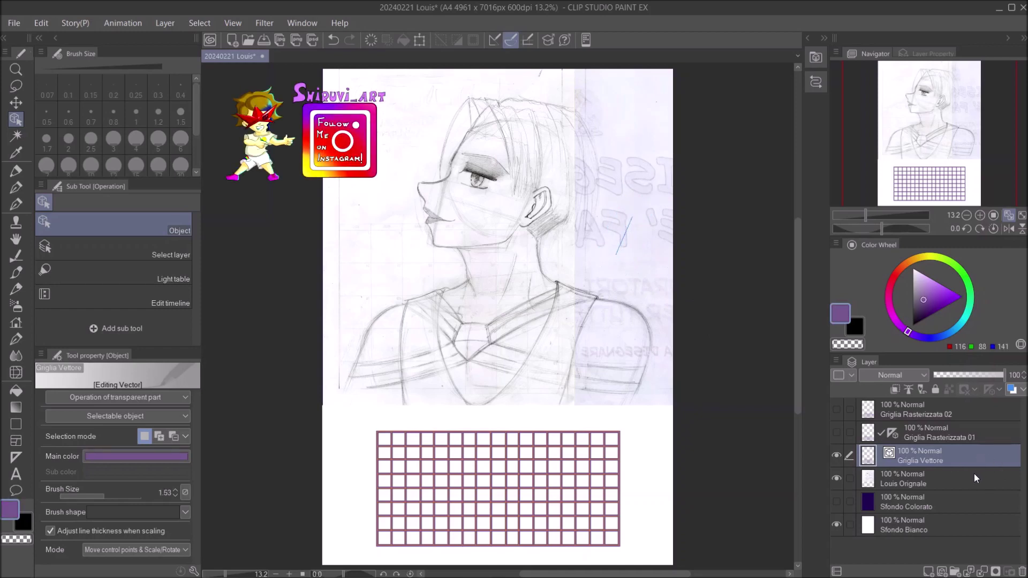
{"action": "left_click", "coordinate": [961, 481]}
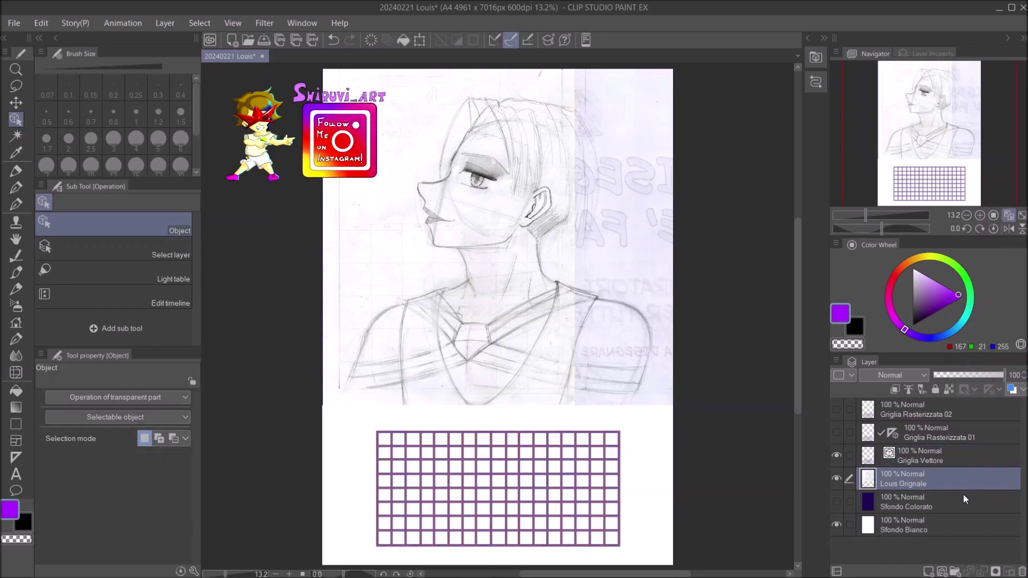
Compare the Textured pen Gomma's Vector eraser options on the Louis Orignale raster layer and the Griglia Vettore layer
{"action": "key", "text": "ctrl+z"}
{"action": "key", "text": "e"}
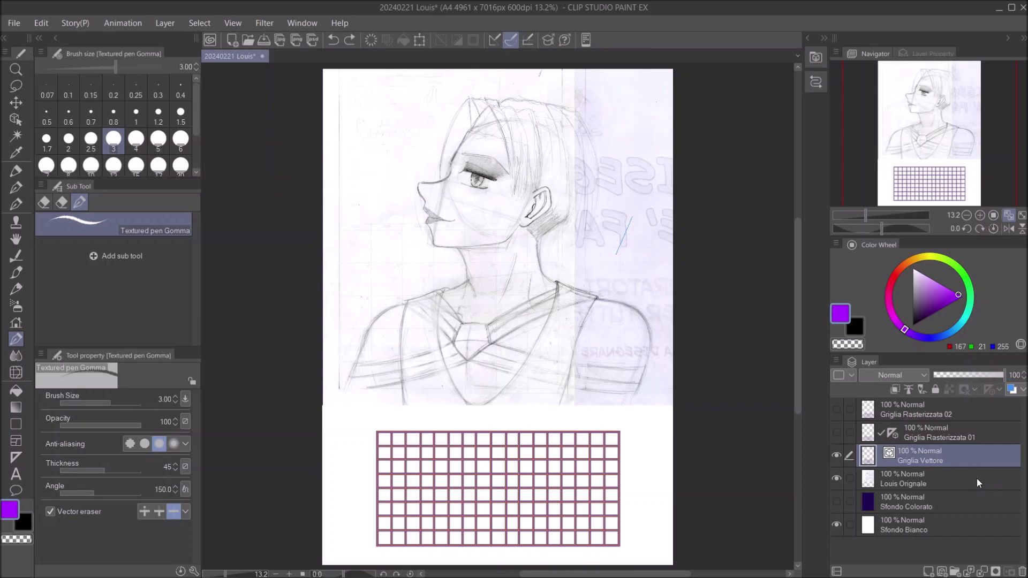
{"action": "left_click", "coordinate": [958, 484]}
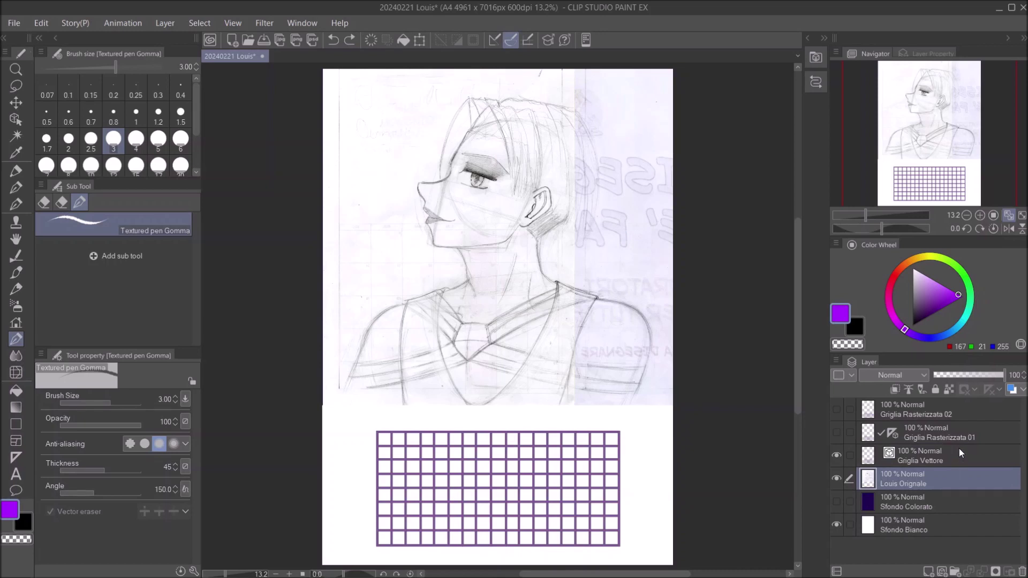
{"action": "left_click", "coordinate": [960, 456]}
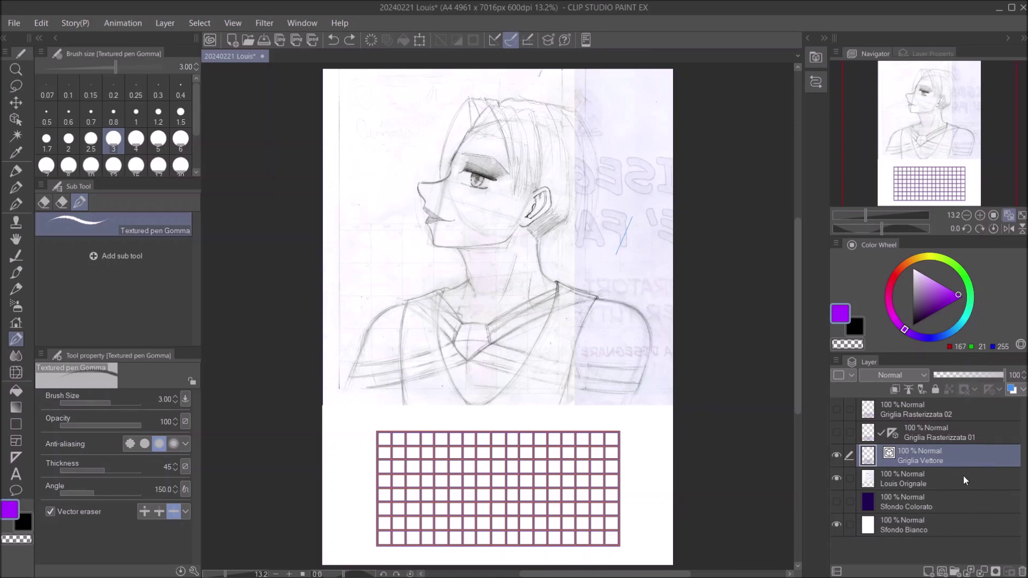
Try a short eraser stroke on the Louis Orignale layer beside the vector stroke, undo it, and reselect Griglia Vettore
{"action": "left_click", "coordinate": [963, 478]}
{"action": "left_click_drag", "start_coordinate": [632, 229], "coordinate": [636, 249]}
{"action": "key", "text": "ctrl+z"}
{"action": "left_click", "coordinate": [954, 464]}
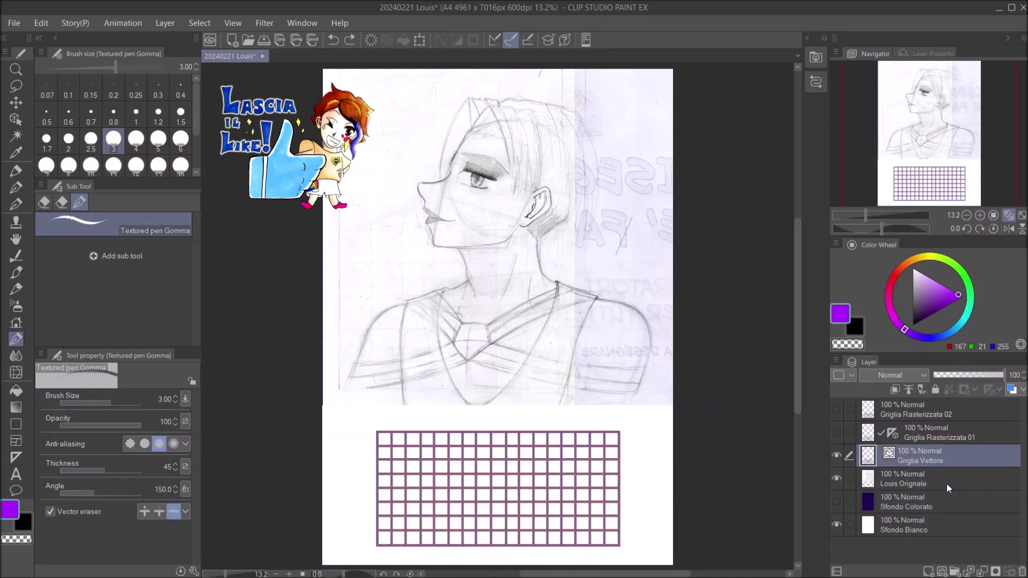
Hide the Louis Orignale layer, show Sfondo Colorato, and make Griglia Vettore the active layer
{"action": "left_click", "coordinate": [838, 476]}
{"action": "left_click", "coordinate": [836, 499]}
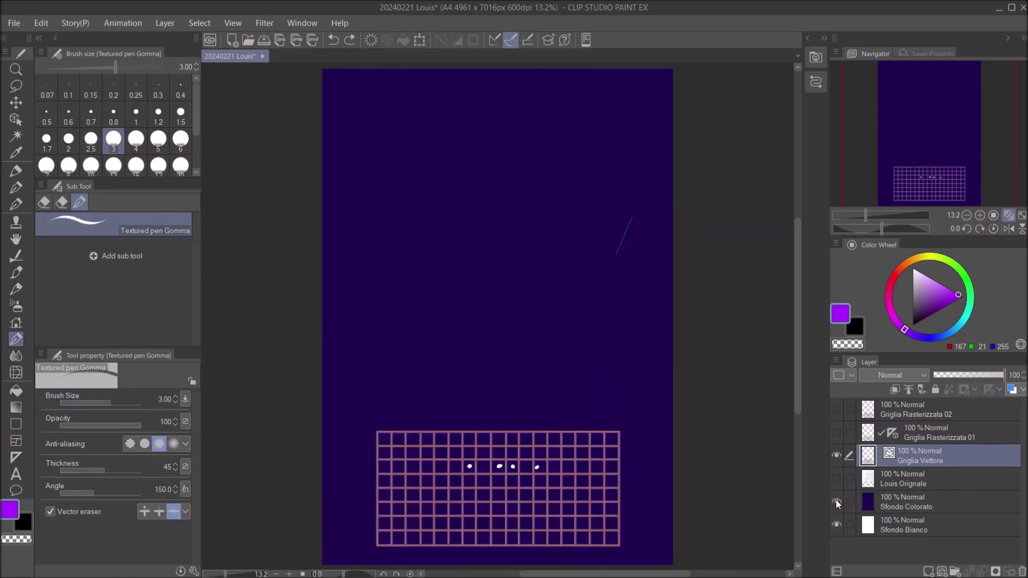
{"action": "left_click", "coordinate": [933, 501]}
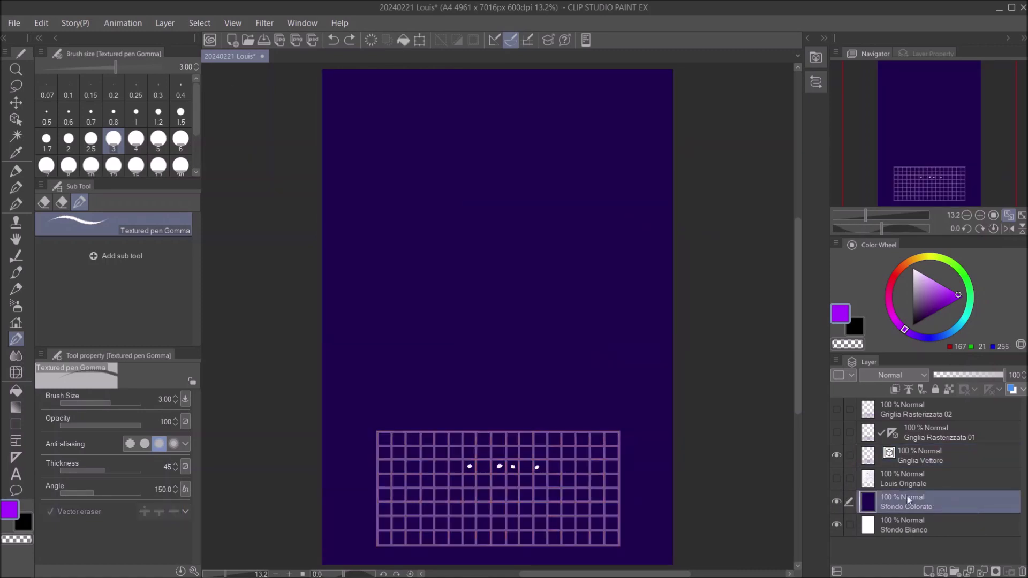
{"action": "left_click", "coordinate": [929, 456]}
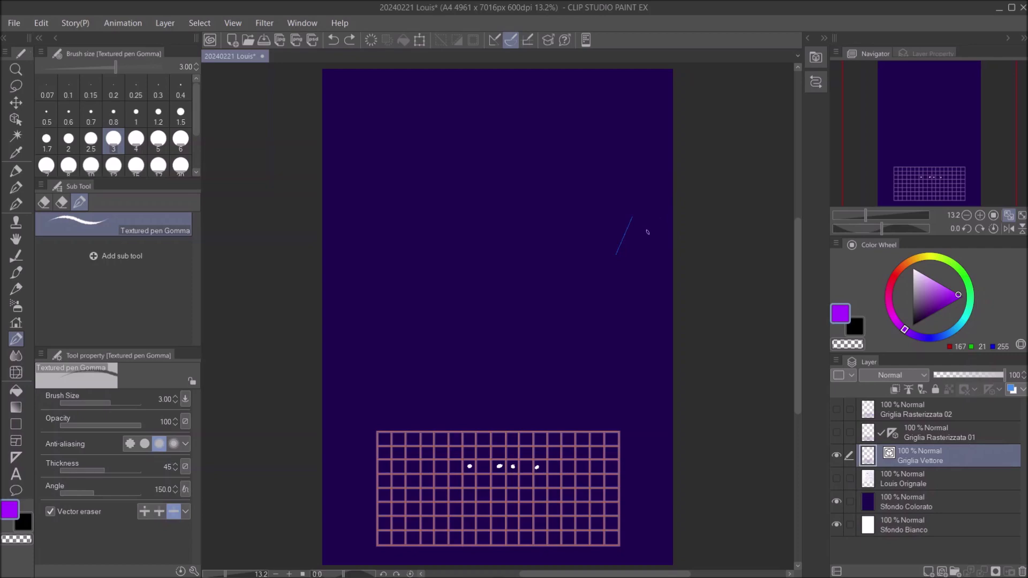
Use the Object tool to move the vector stroke onto the lower-left part of the grid, and select the Louis Orignale layer
{"action": "key", "text": "o"}
{"action": "left_click", "coordinate": [625, 233]}
{"action": "mouse_move", "coordinate": [642, 206]}
{"action": "left_mouse_down"}
{"action": "mouse_move", "coordinate": [527, 393]}
{"action": "mouse_move", "coordinate": [461, 471]}
{"action": "mouse_move", "coordinate": [470, 469]}
{"action": "left_mouse_up"}
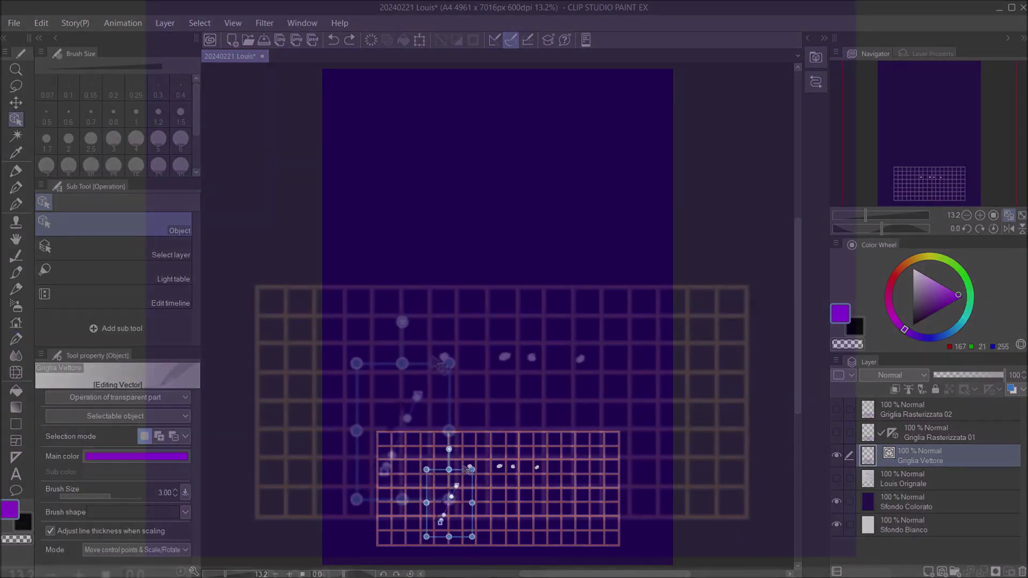
{"action": "left_click", "coordinate": [746, 357]}
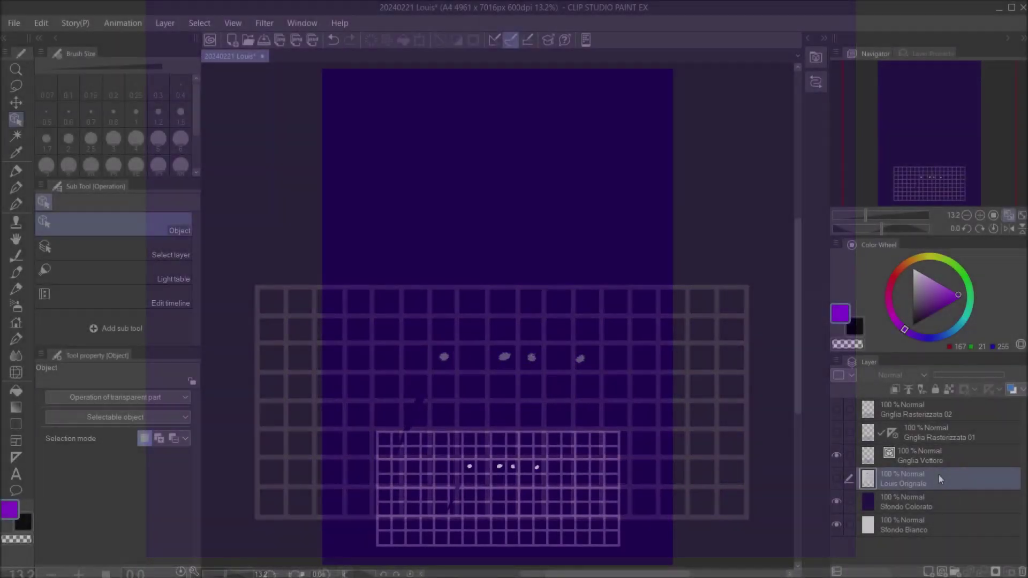
{"action": "left_click", "coordinate": [937, 475]}
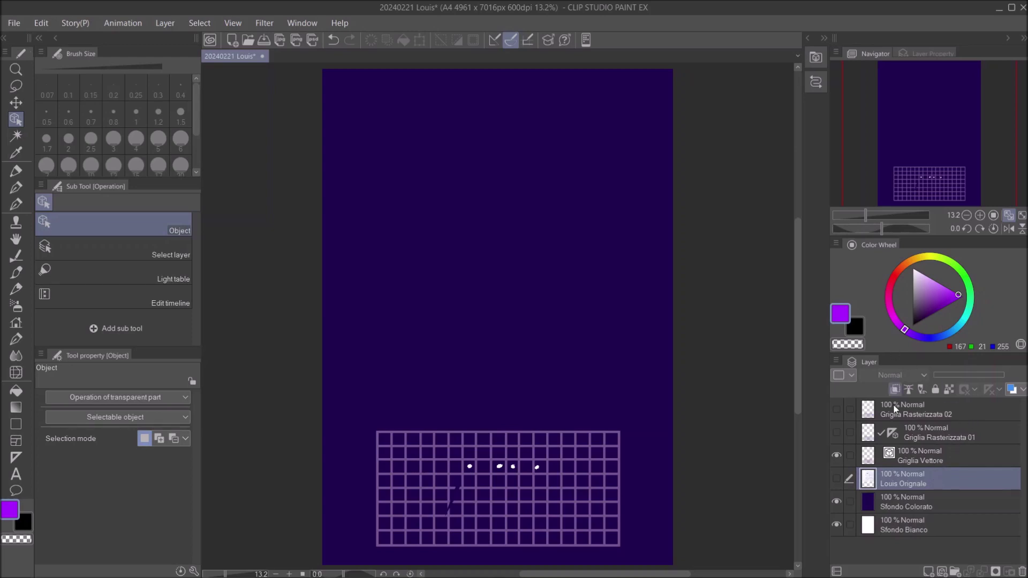
Show Louis Orignale, hide Sfondo Colorato, and briefly show Griglia Rasterizzata 02 before hiding it again
{"action": "left_click", "coordinate": [837, 478]}
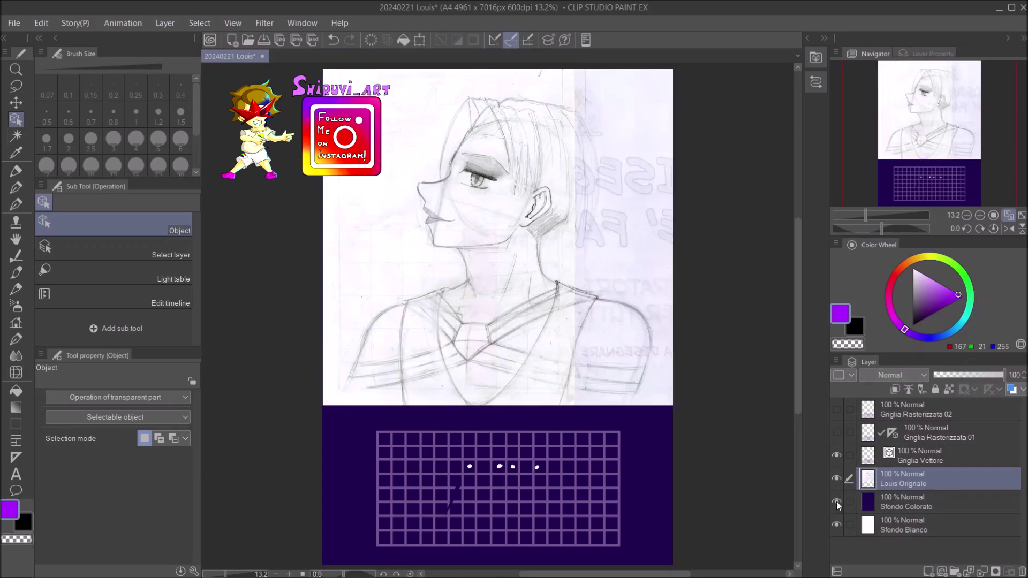
{"action": "left_click", "coordinate": [837, 500]}
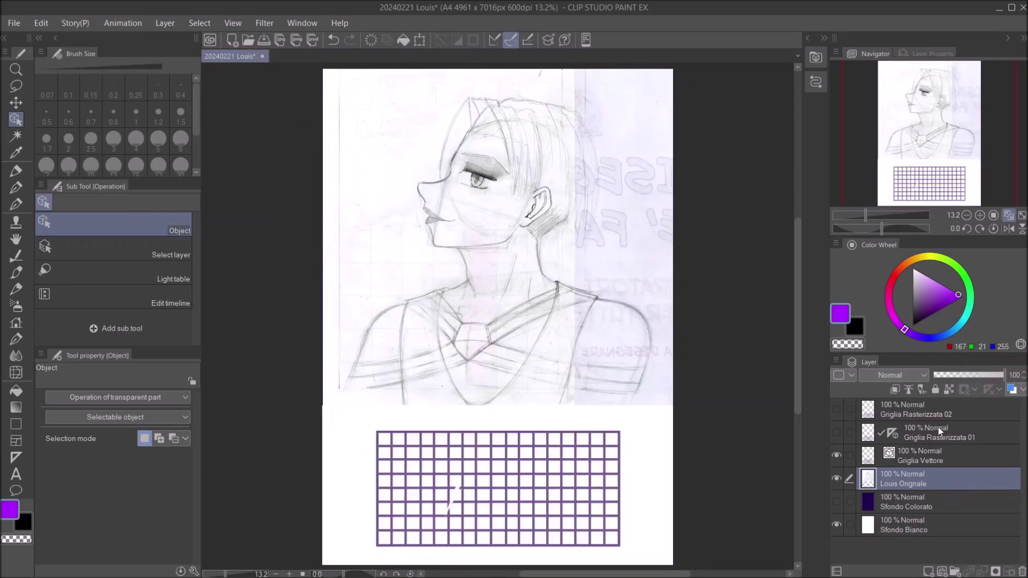
{"action": "left_click", "coordinate": [836, 410]}
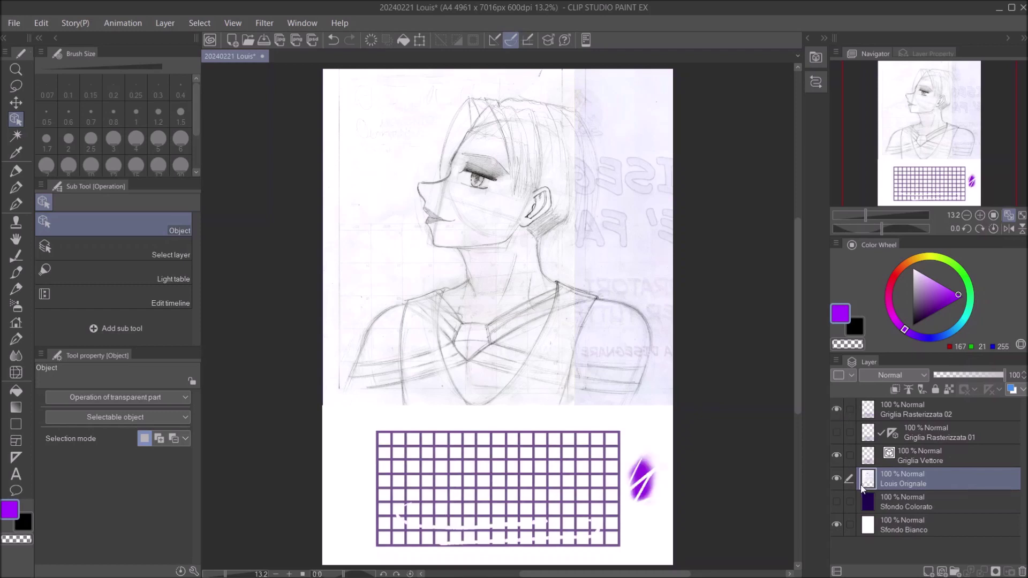
{"action": "left_click", "coordinate": [837, 409]}
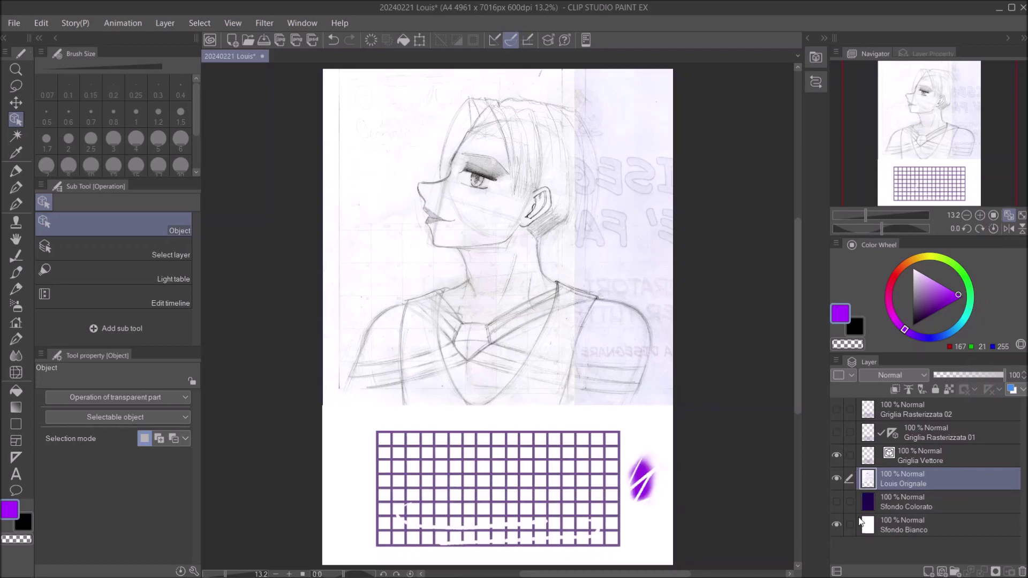